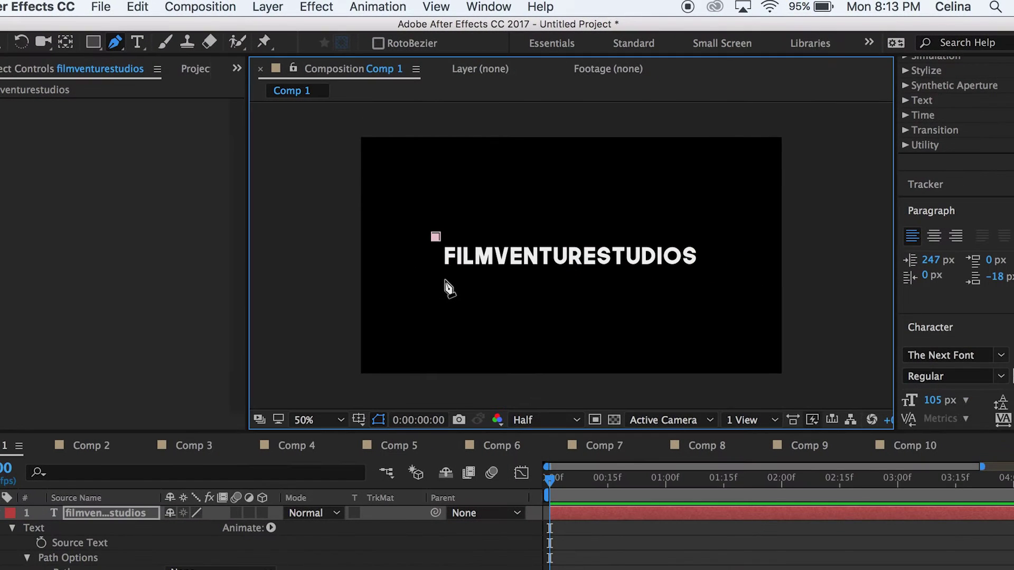
Step: Draw a closed Pen mask on the title and narrow it so only the F shows
left_click(440, 273)
left_click(465, 258)
left_click(465, 218)
left_click(436, 236)
left_click_drag(465, 258, 458, 274)
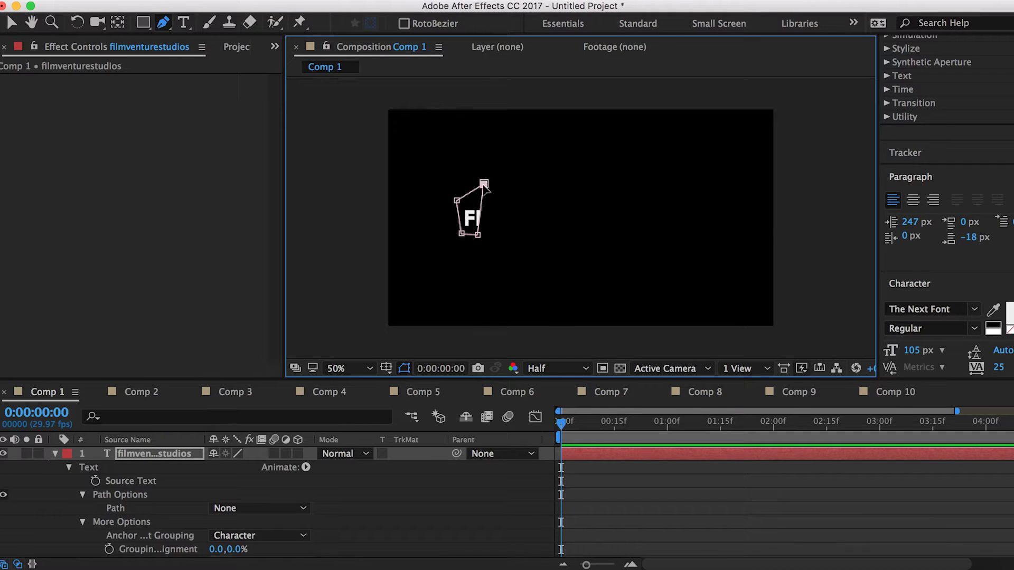
left_click_drag(483, 184, 474, 194)
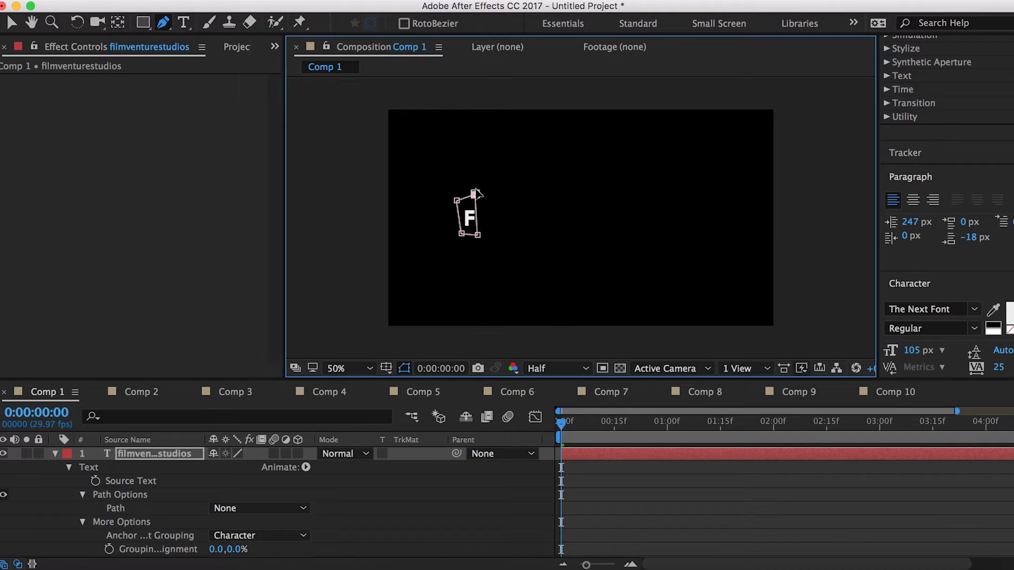
Step: Add a Mask 1 Mask Path keyframe at 0:00:00:00 and play forward briefly
scroll(104, 512, "down", 3)
scroll(103, 512, "up", 3)
scroll(104, 512, "down", 3)
left_click(69, 508)
scroll(119, 518, "down", 2)
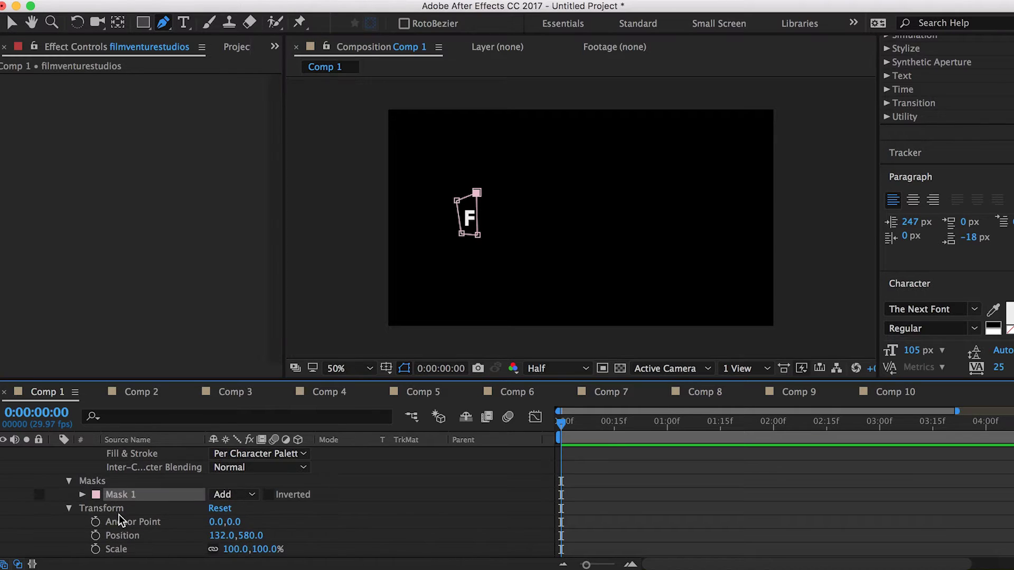
left_click(82, 496)
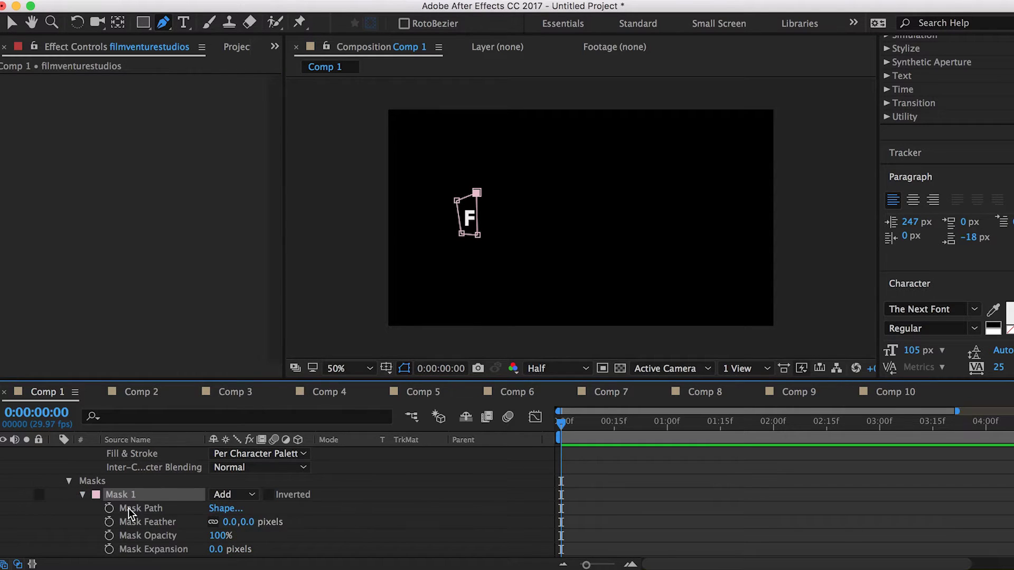
scroll(128, 512, "down", 2)
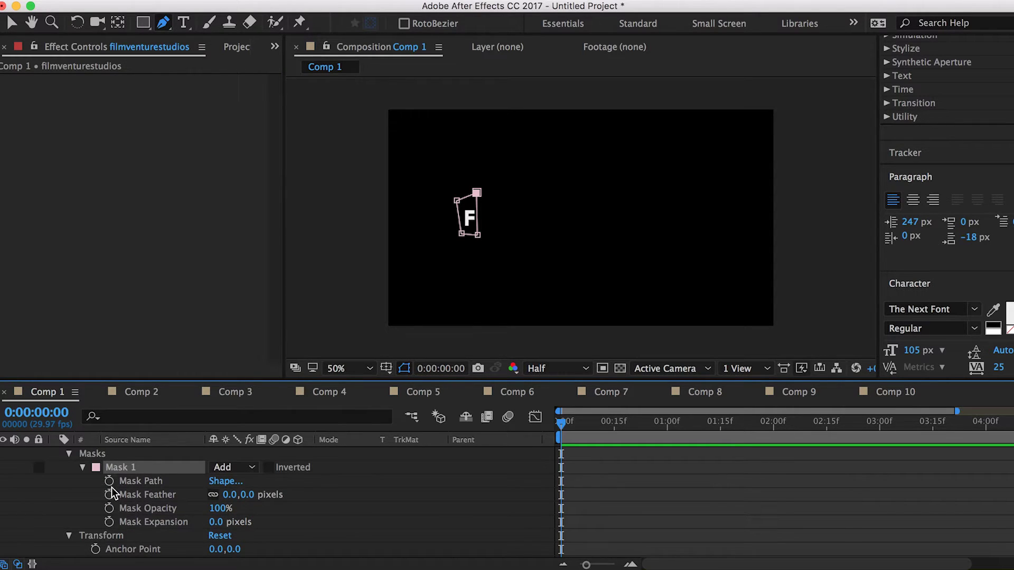
left_click(109, 482)
key("space")
Step: At 0:00:00:16, widen the mask's right edge to reveal FILM
key("v")
key("Page_Up")
key("Page_Up")
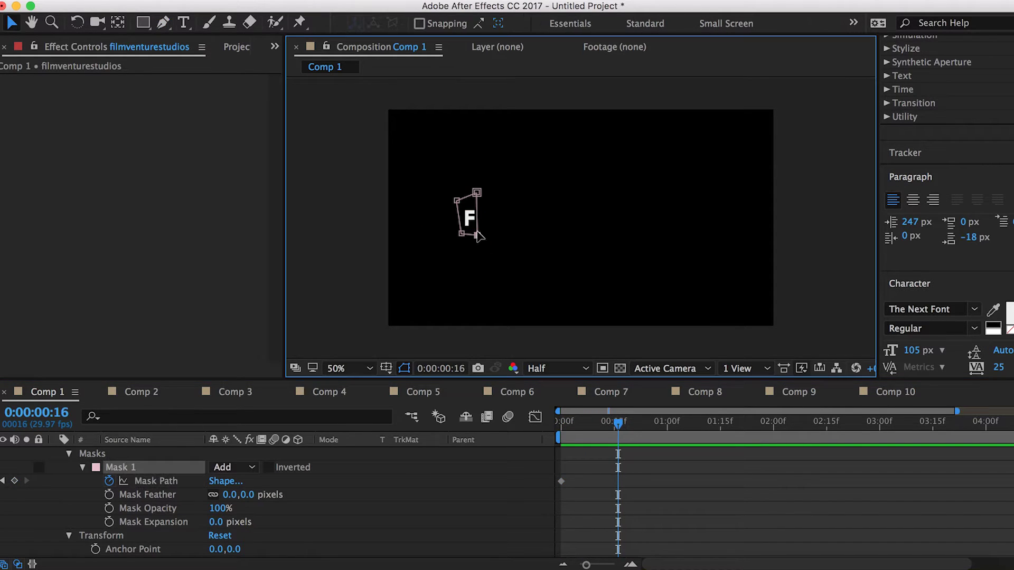
left_click_drag(478, 235, 502, 236)
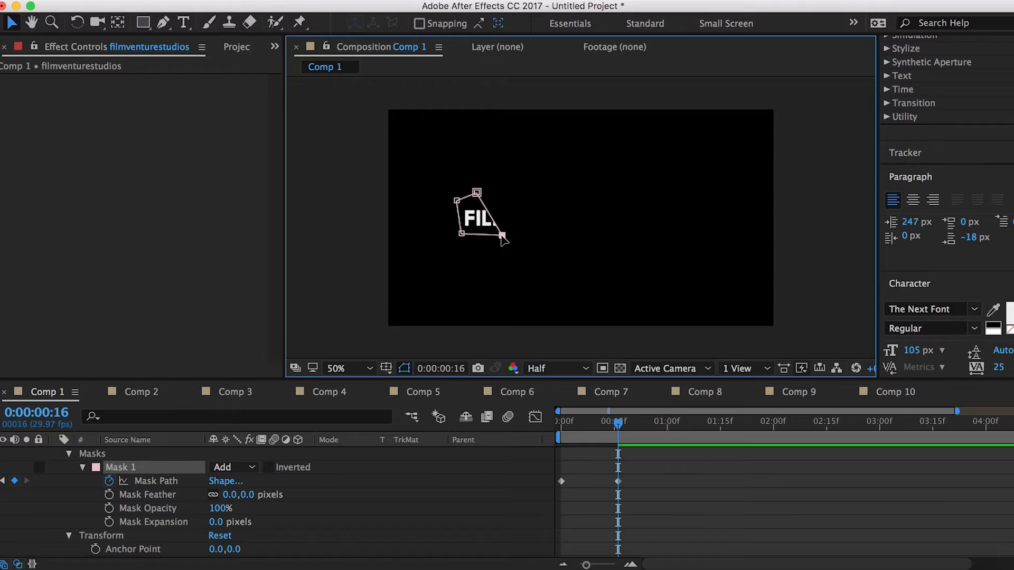
left_click_drag(482, 193, 505, 192)
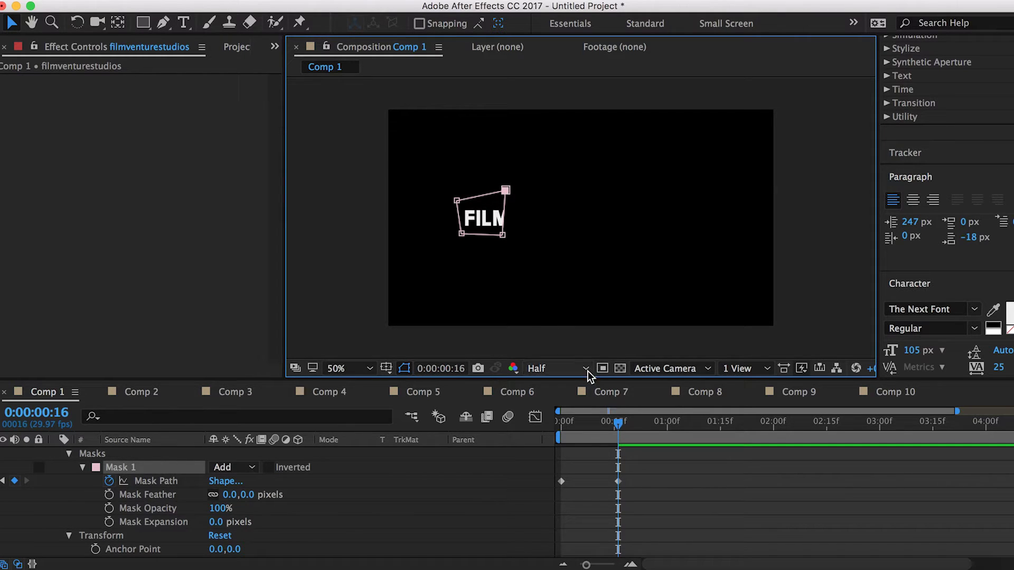
Step: At 0:00:00:27, widen the mask further to reveal FILMVENTU
left_click_drag(620, 429, 657, 431)
left_click(502, 235)
left_click_drag(503, 237, 569, 231)
left_click_drag(506, 190, 576, 196)
Step: At 0:00:01:07, stretch the mask over the full FILMVENTURESTUDIOS title, then preview from the start
left_click_drag(671, 437, 695, 436)
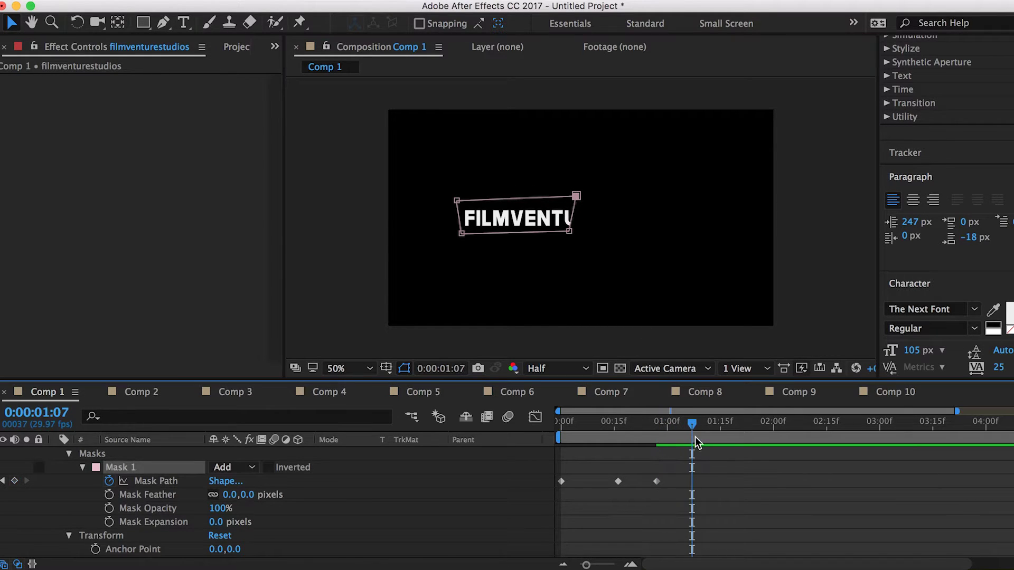
left_click_drag(569, 233, 729, 232)
left_click_drag(576, 196, 699, 197)
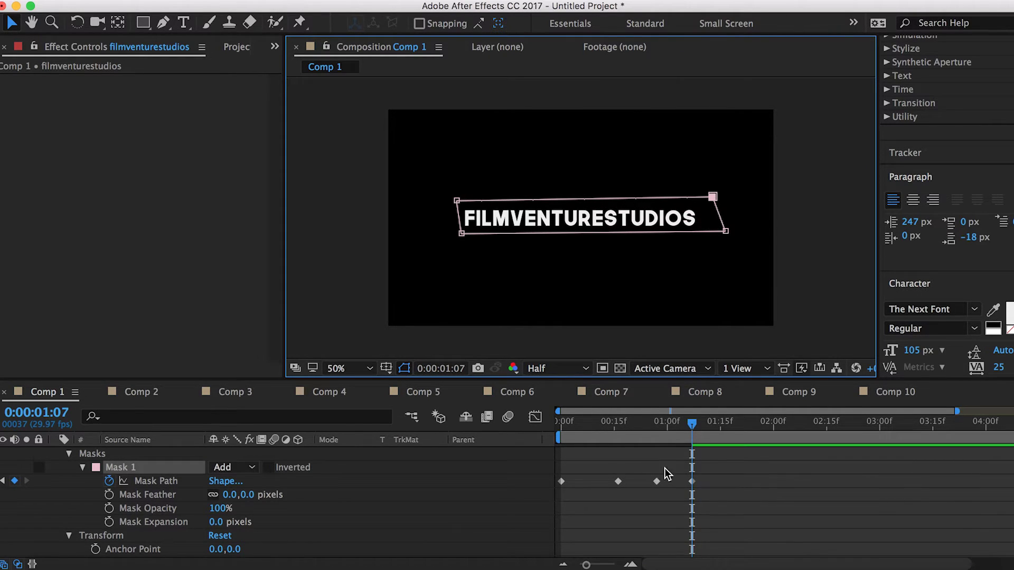
left_click_drag(676, 424, 521, 426)
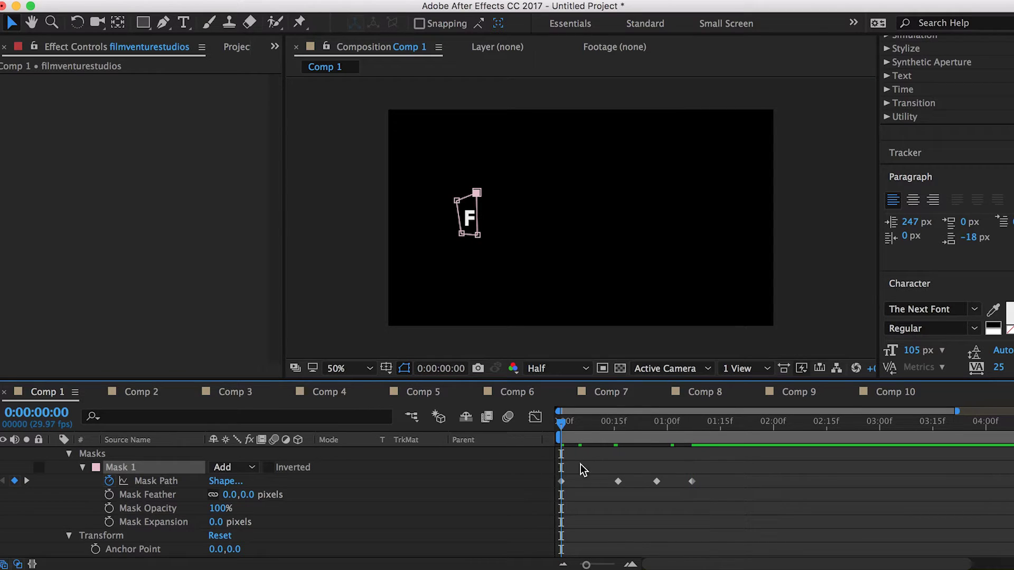
key("space")
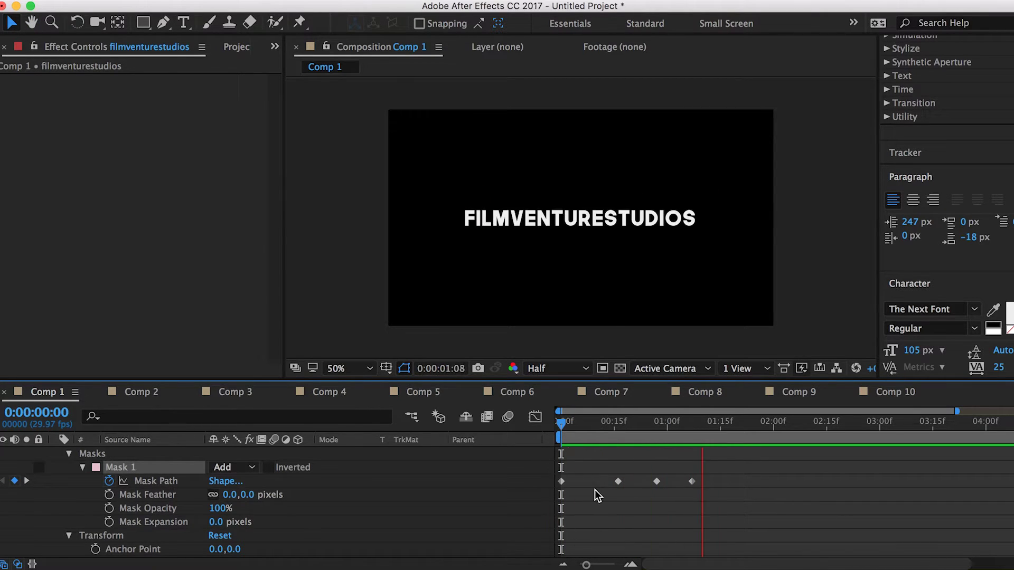
Step: Shift the second Mask Path keyframe slightly earlier and preview the reveal again
left_click_drag(618, 482, 605, 481)
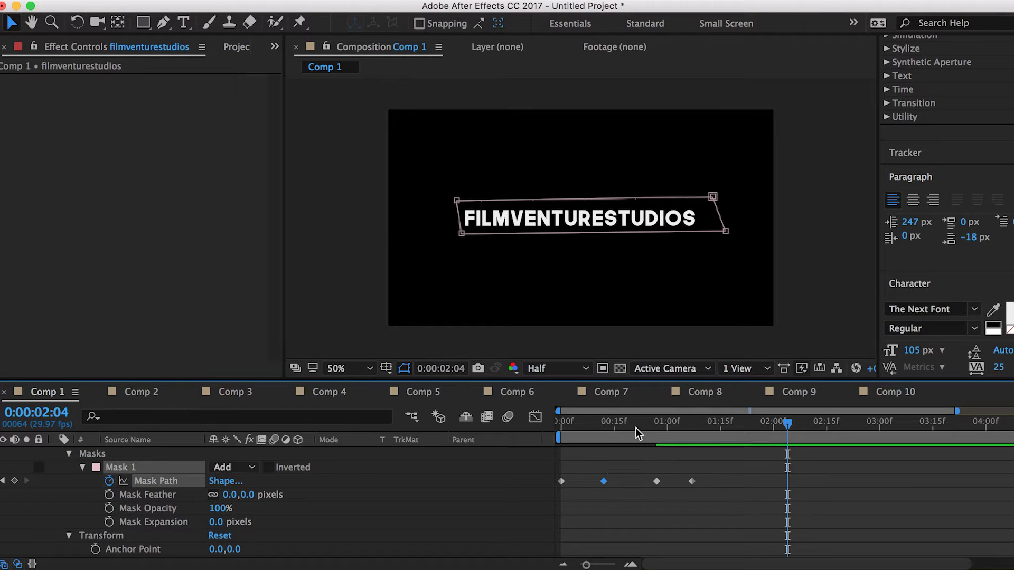
key("space")
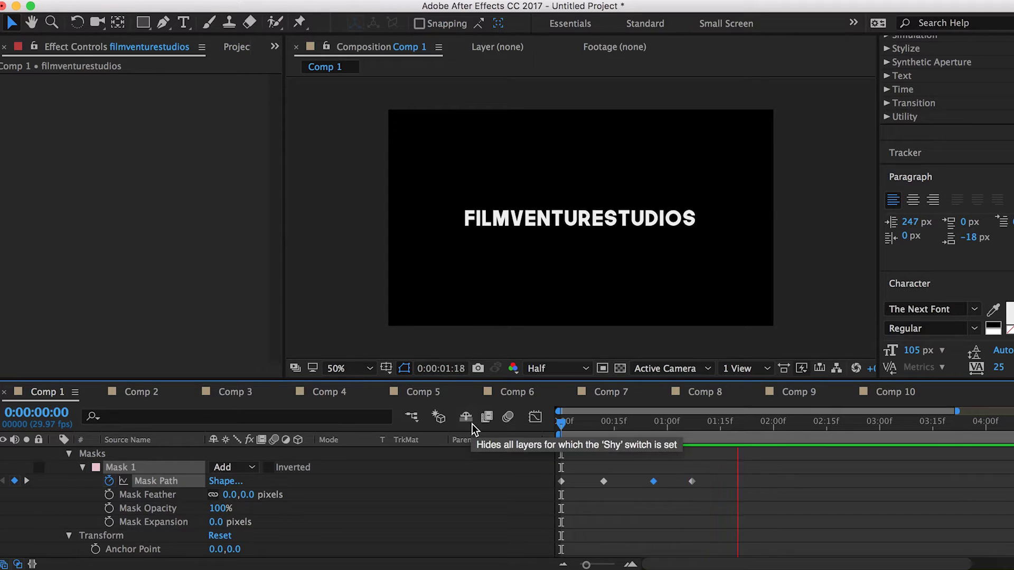
key("space")
key("space")
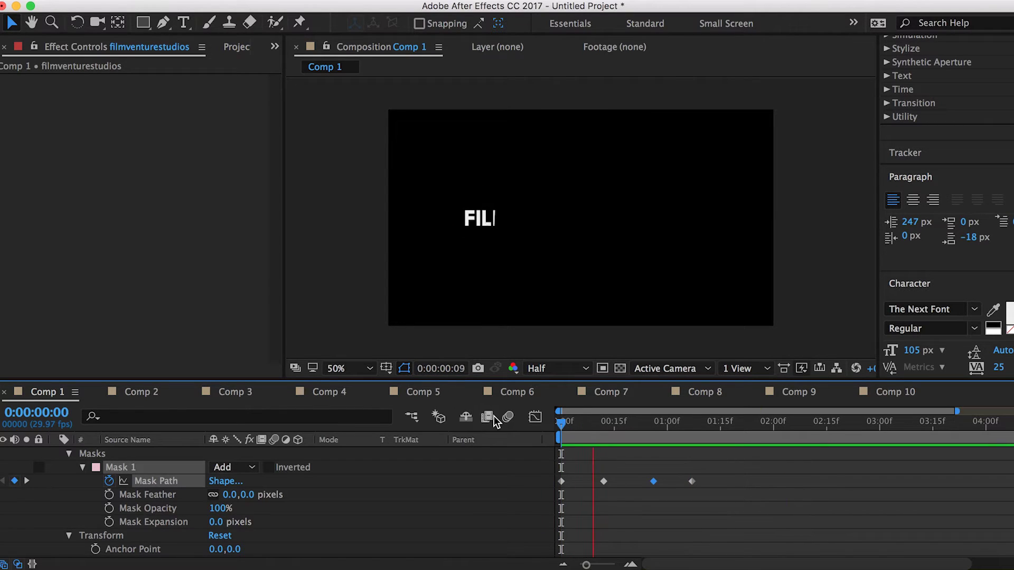
key("space")
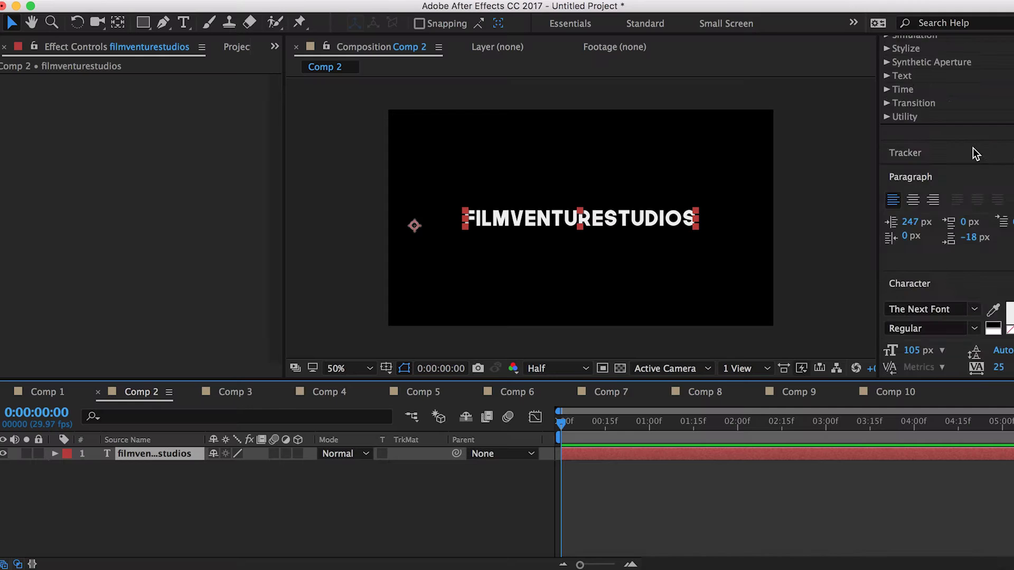
scroll(973, 150, "up", 10)
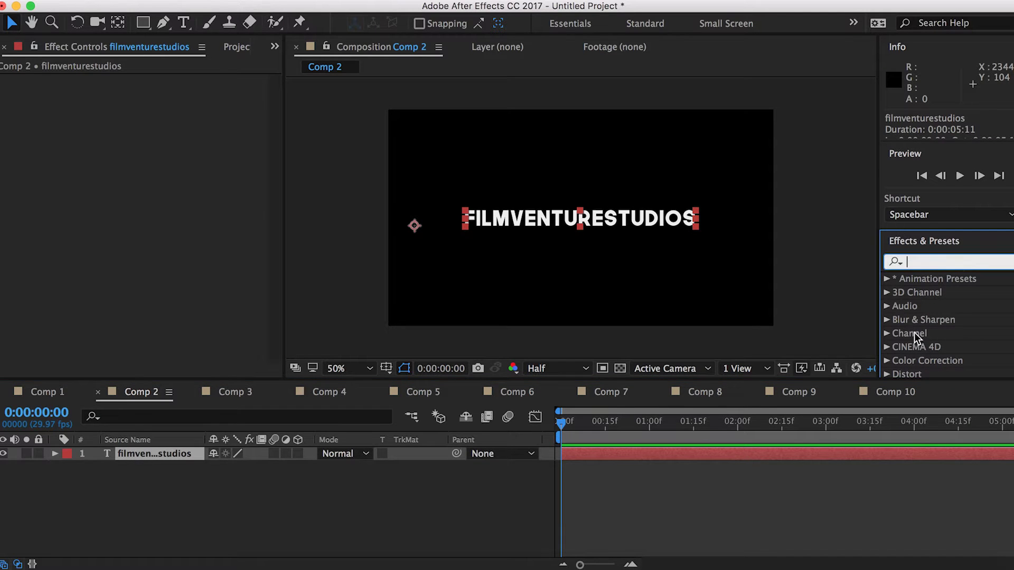
Step: Apply CC Pixel Polly to Comp 2's title, set Start Time to 3.00 s, and preview
key("F2")
left_click(814, 451)
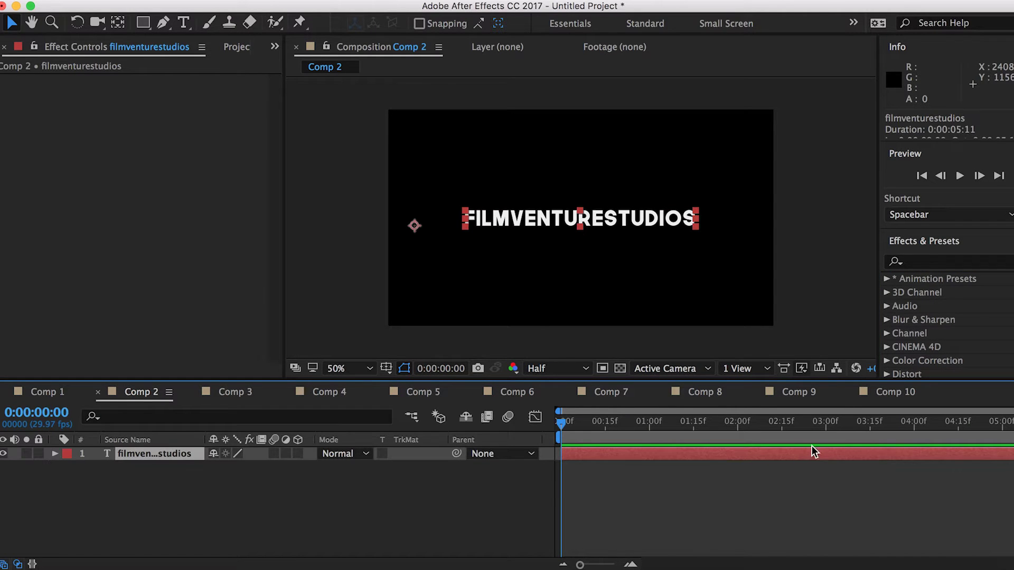
left_click(930, 264)
type("pixel")
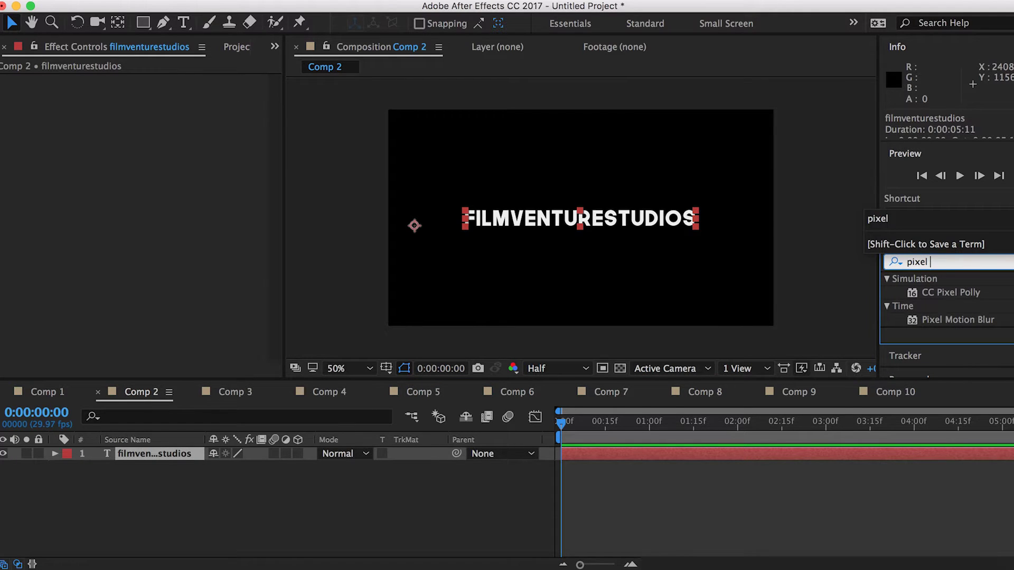
left_click(954, 292)
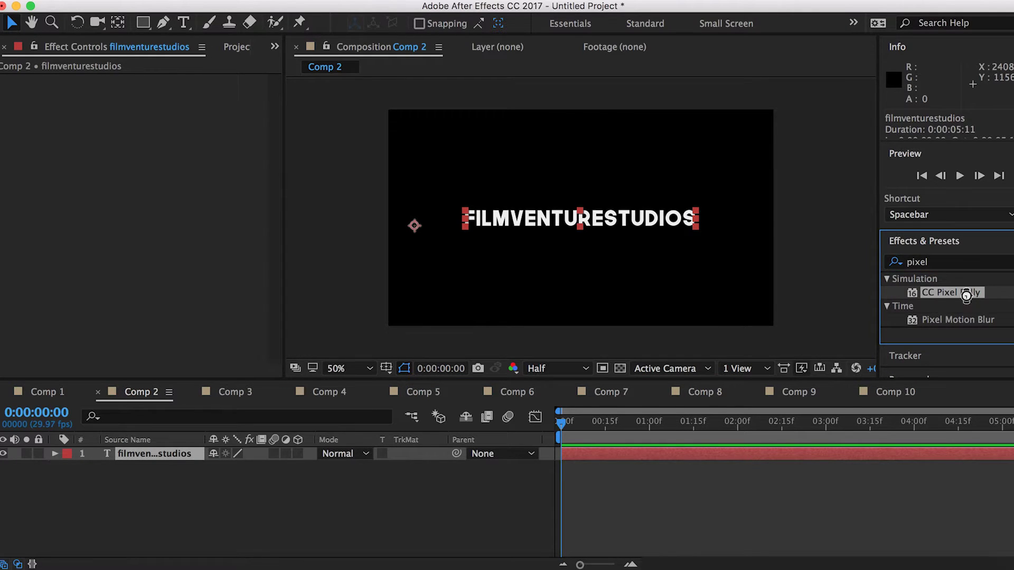
left_click_drag(162, 255, 173, 257)
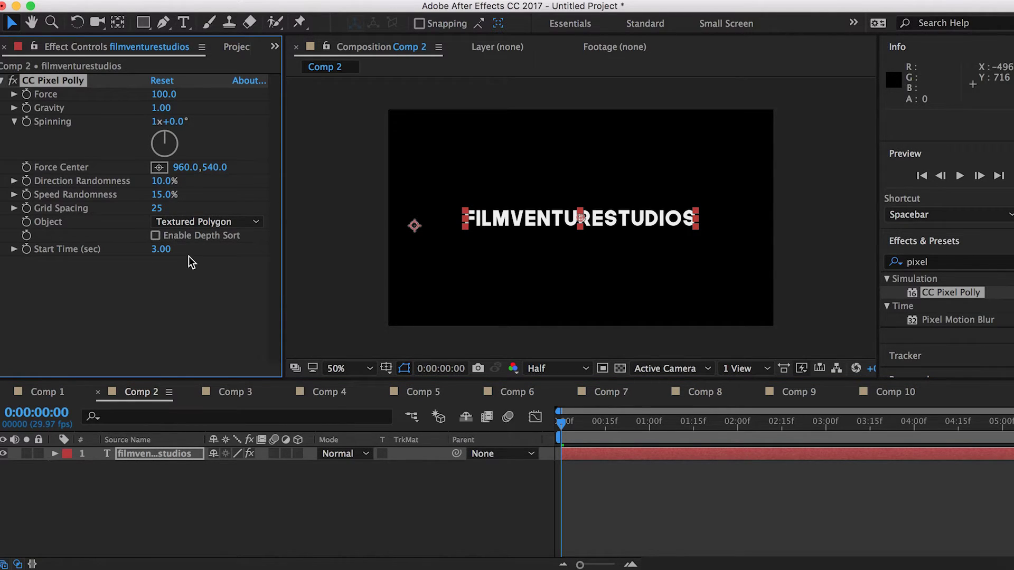
key("space")
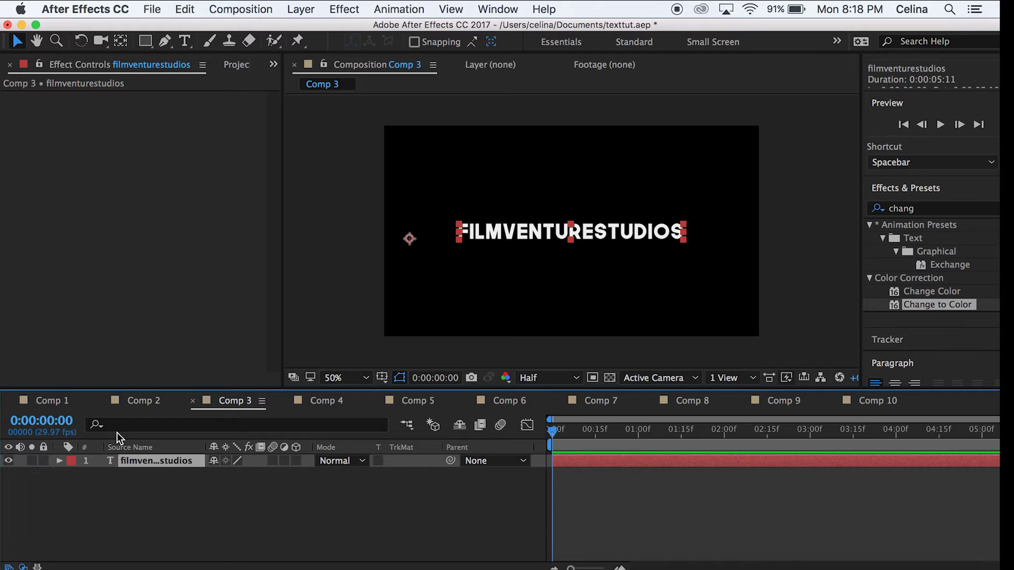
Step: Add a 15mm Camera 1 to Comp 3 and dismiss the 2D-layer warning
left_click(301, 9)
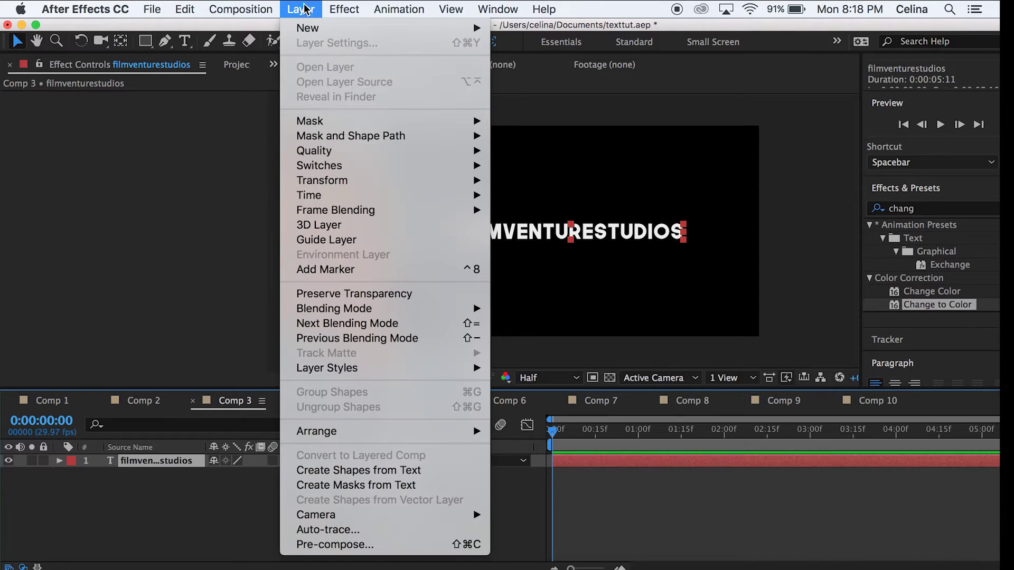
mouse_move(322, 28)
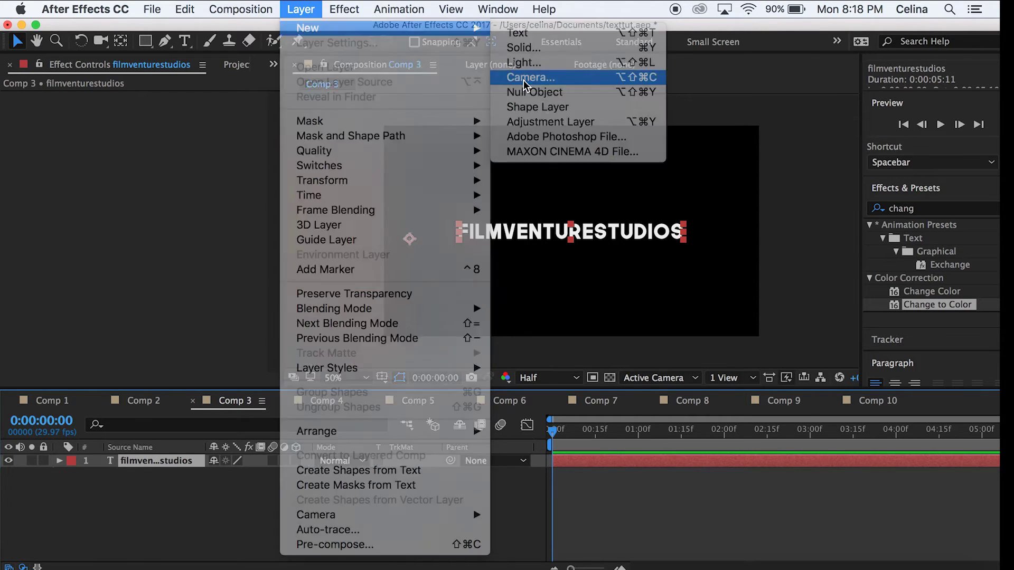
left_click(525, 84)
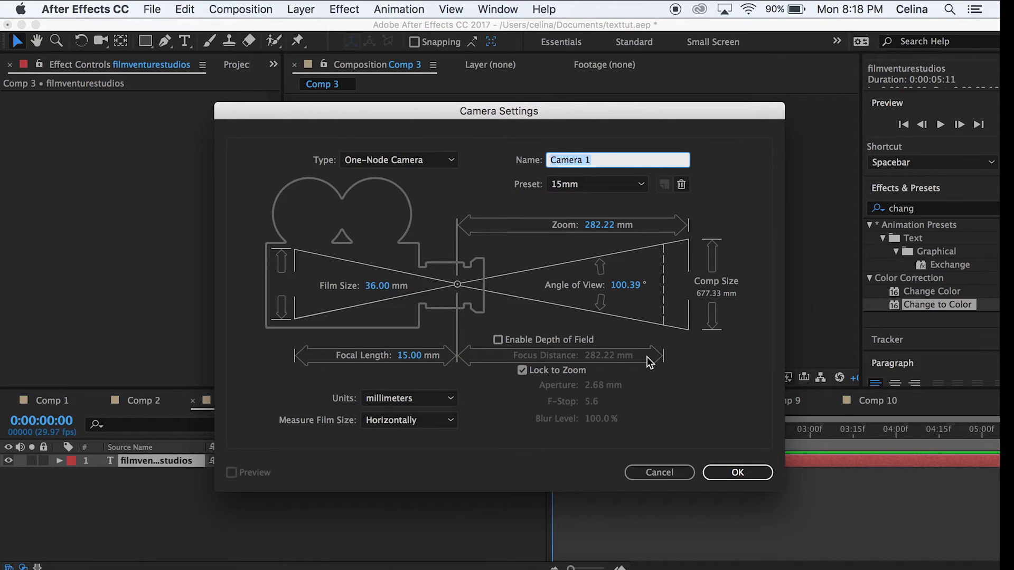
left_click(740, 474)
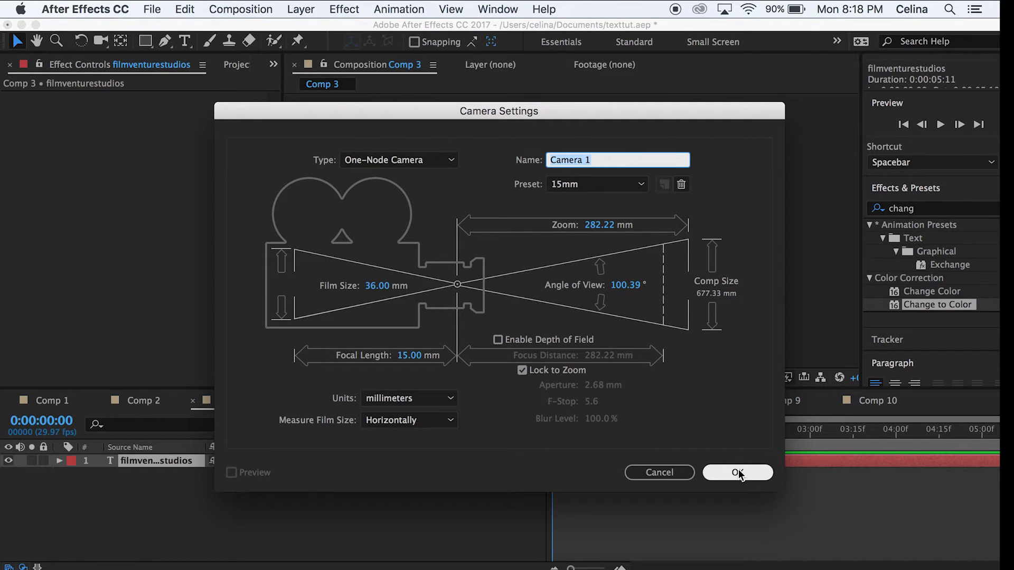
left_click(739, 474)
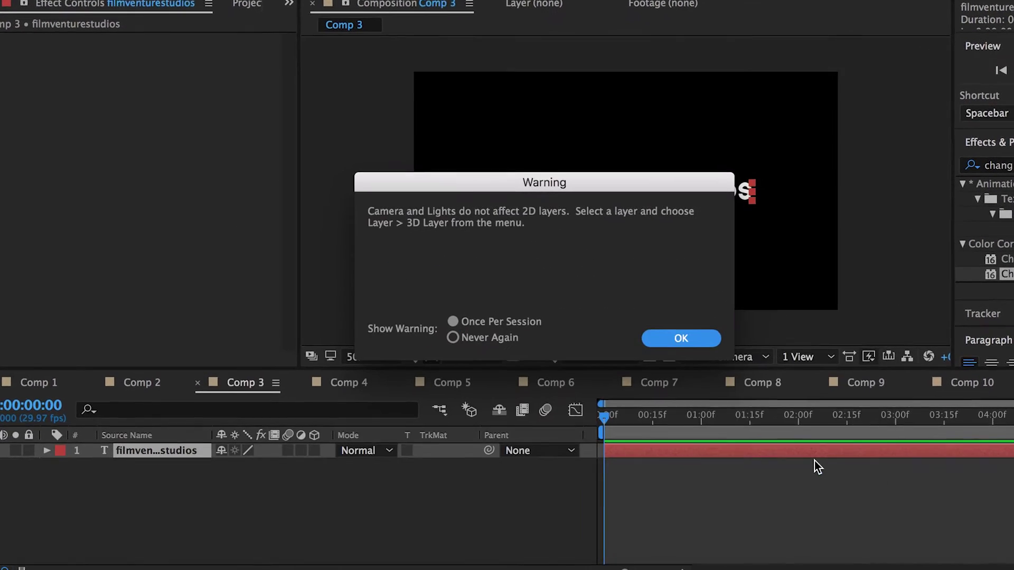
left_click(683, 330)
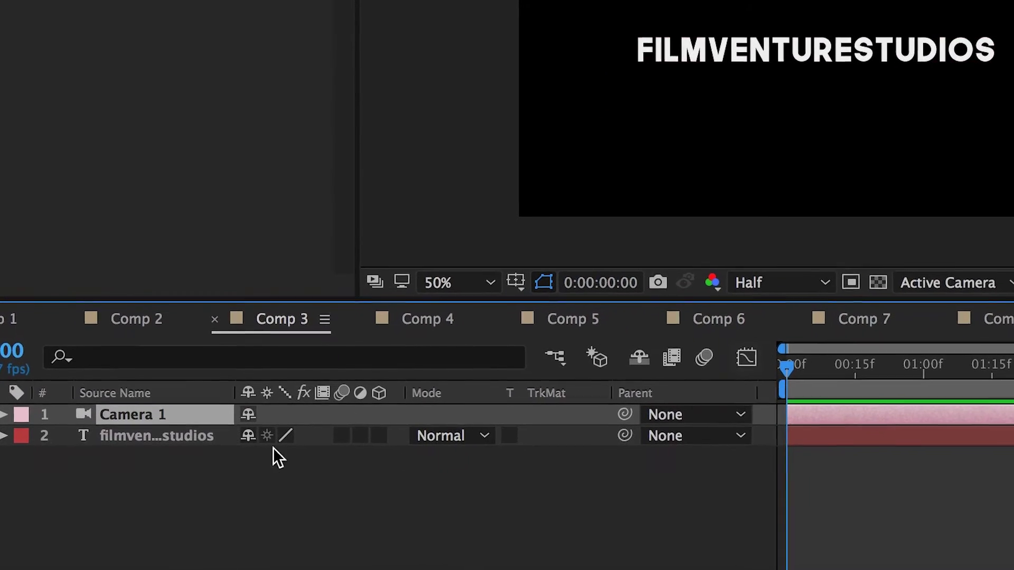
Step: Make the title 3D and keyframe Camera 1 Position, pushing forward by about 1 second
left_click(387, 432)
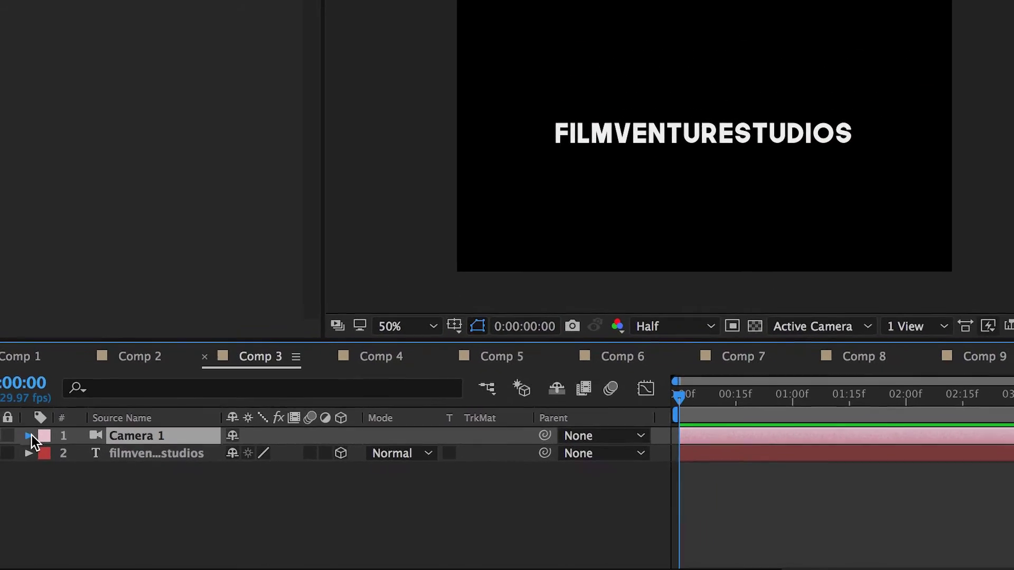
left_click(12, 423)
left_click(51, 457)
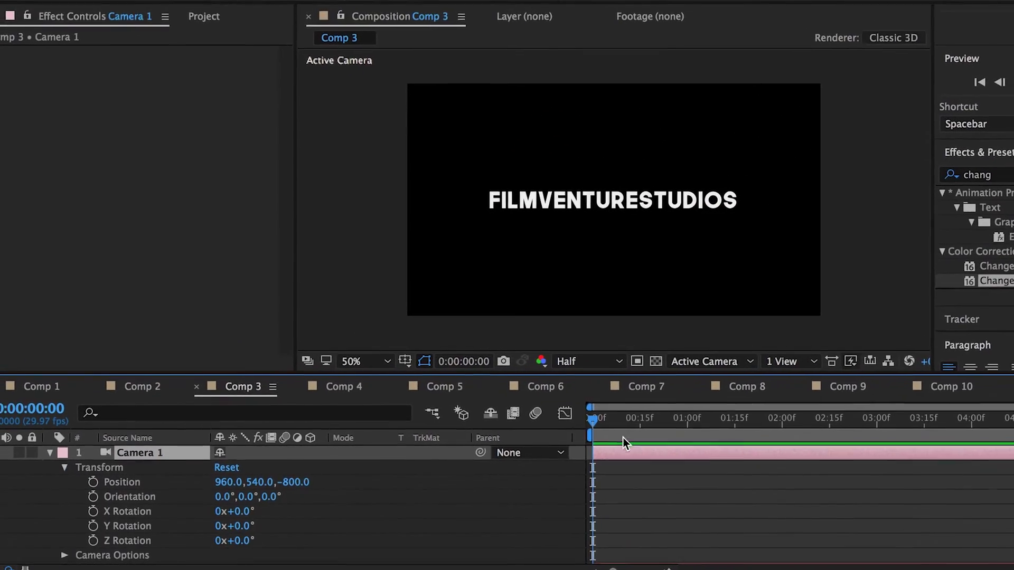
left_click(685, 402)
mouse_move(606, 434)
left_mouse_down()
mouse_move(598, 444)
mouse_move(673, 445)
mouse_move(618, 444)
left_mouse_up()
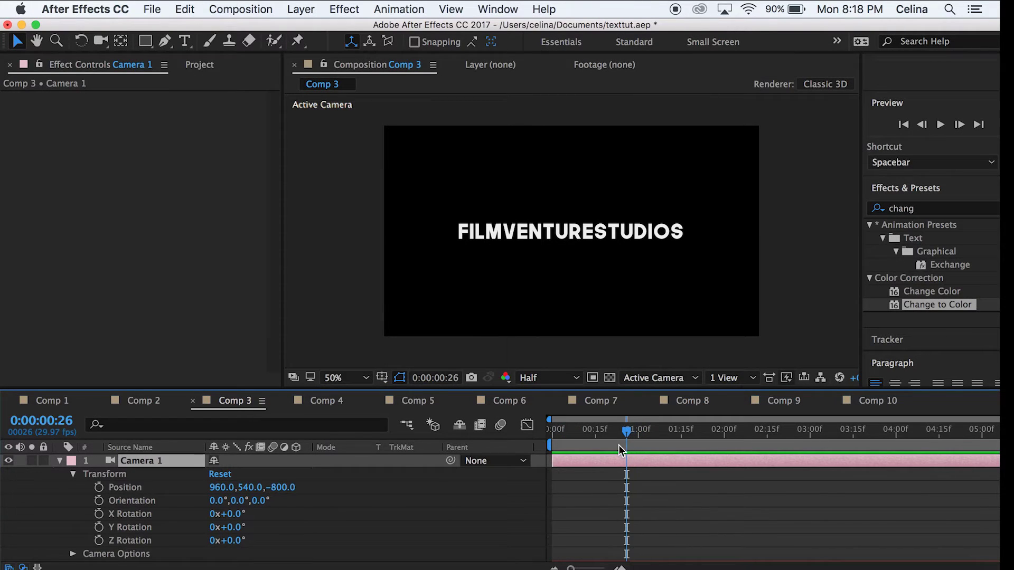
left_click(99, 489)
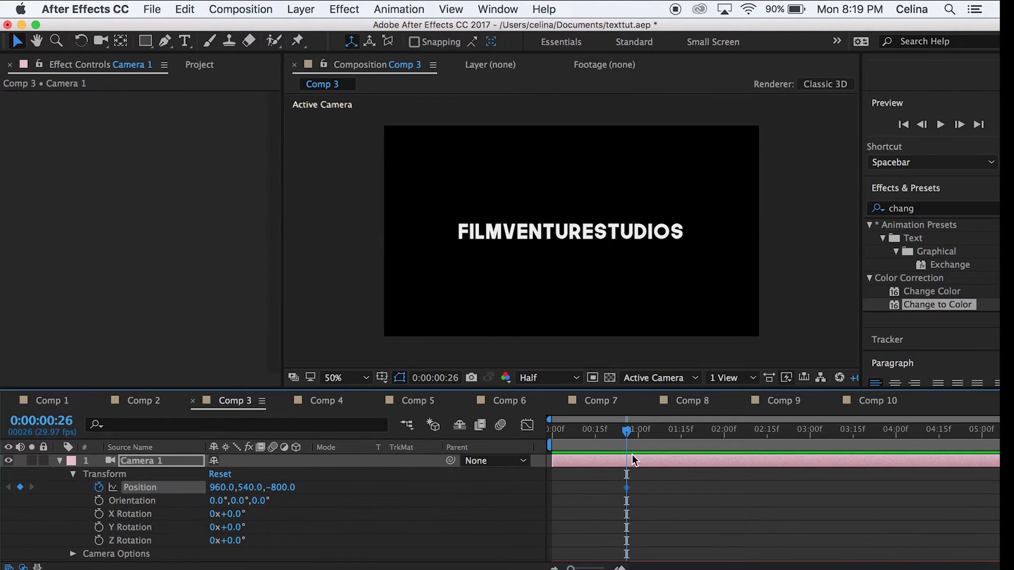
left_click_drag(629, 438, 660, 438)
left_click_drag(280, 487, 898, 481)
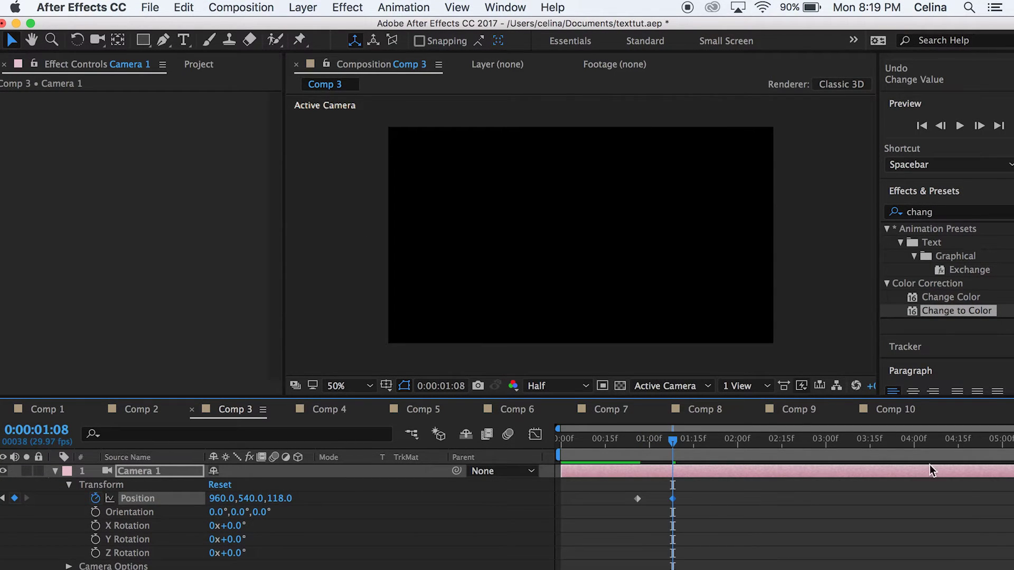
left_click_drag(619, 439, 508, 447)
key("space")
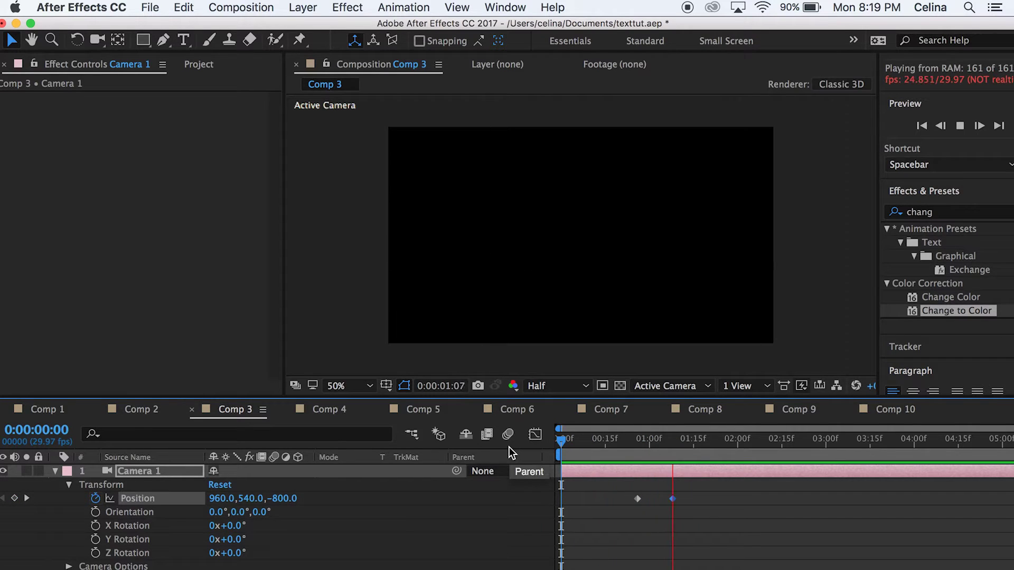
key("space")
Step: Slide the second Position keyframe later and pull the start back to Z -879, previewing
left_click(676, 502)
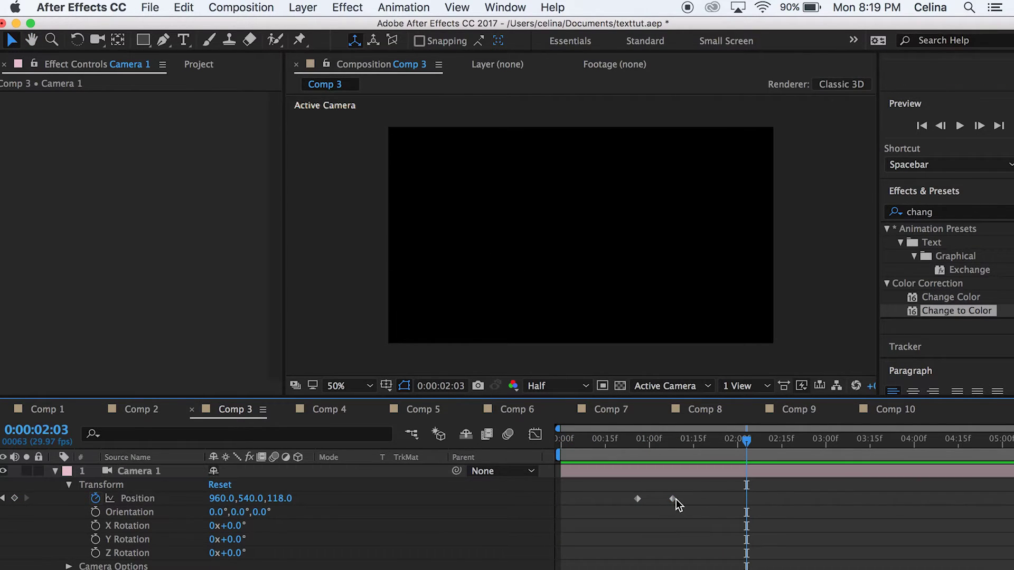
left_click_drag(673, 498, 686, 497)
key("space")
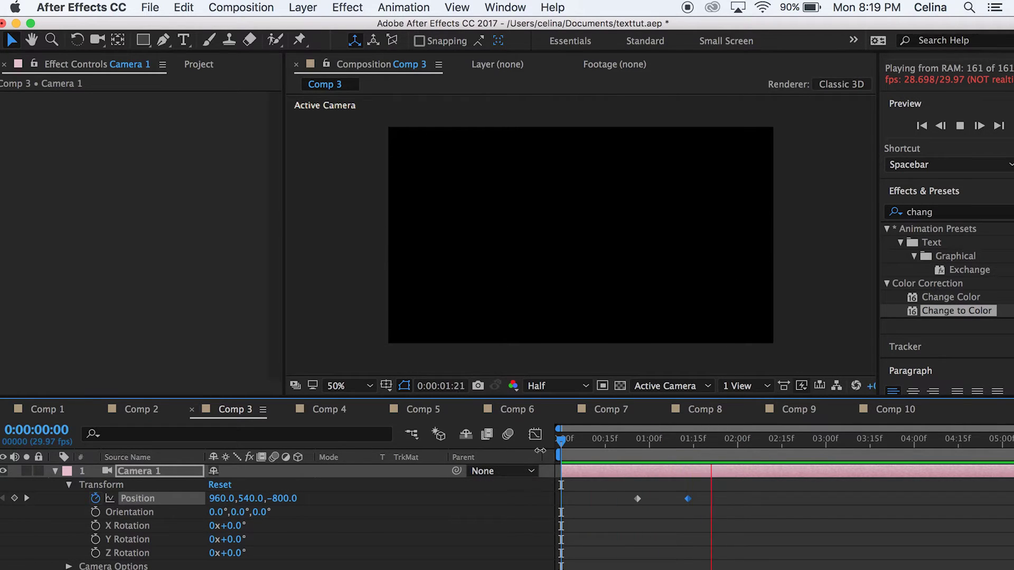
key("space")
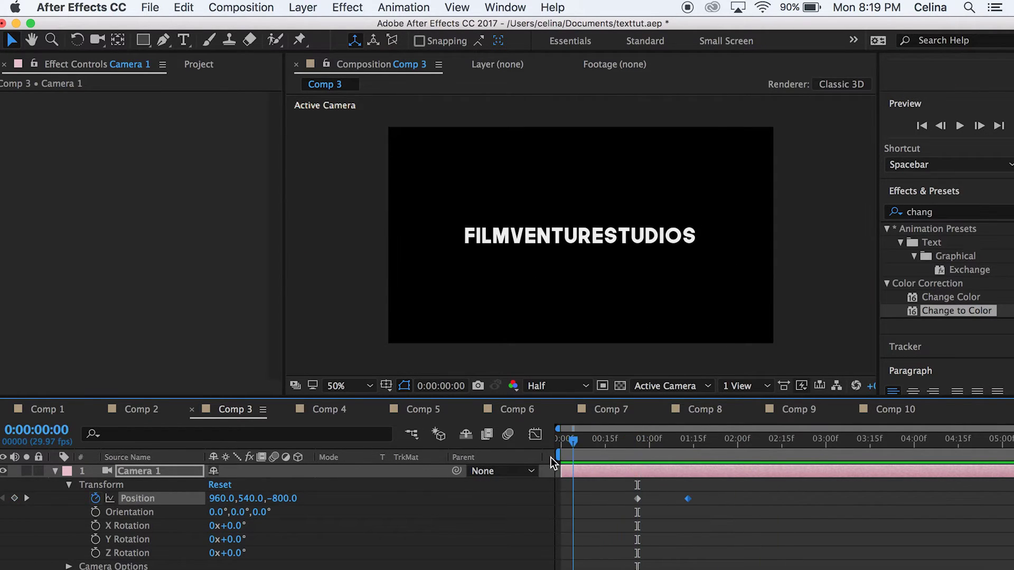
left_click_drag(282, 506, 240, 506)
key("space")
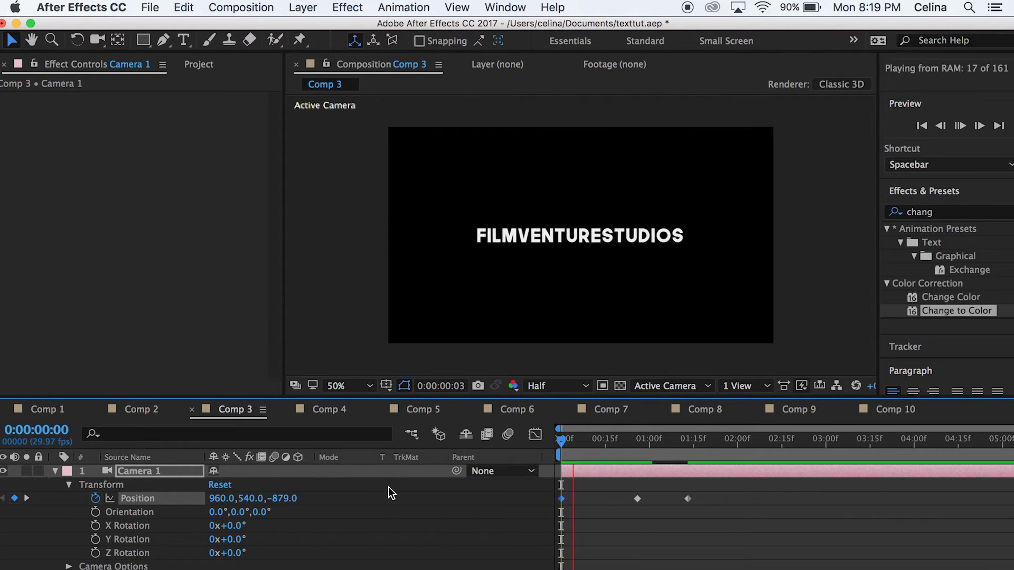
left_click(600, 440)
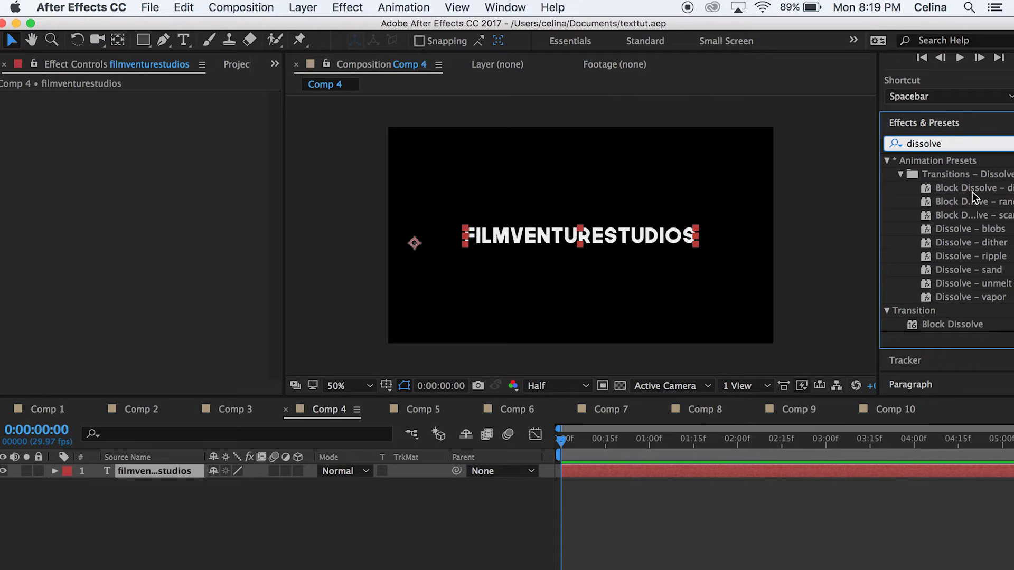
Step: Search 'dissolve' and apply the Block Dissolve preset to the title with completion at 0%
double_click(925, 143)
key("BackSpace")
type("solv")
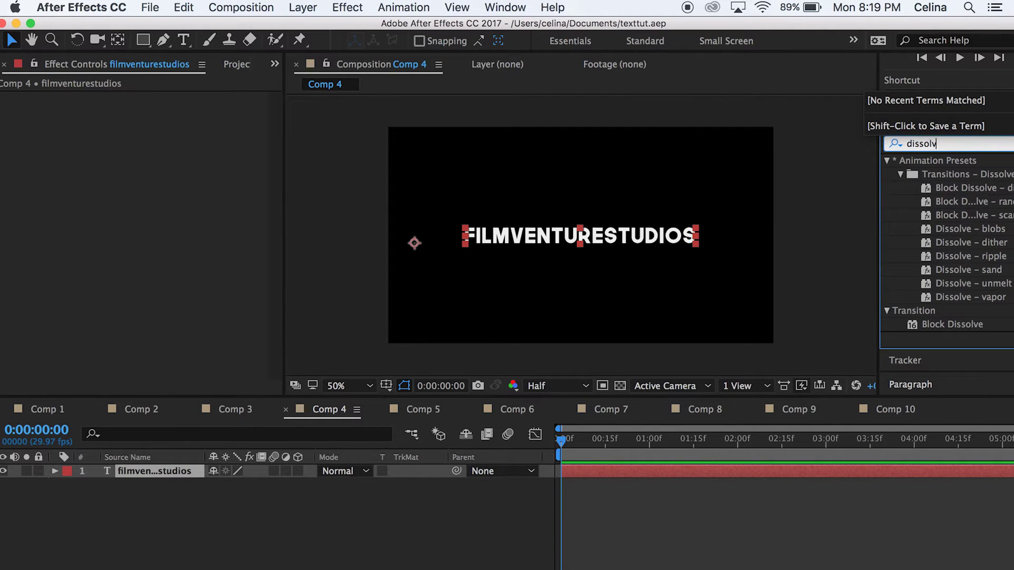
double_click(960, 191)
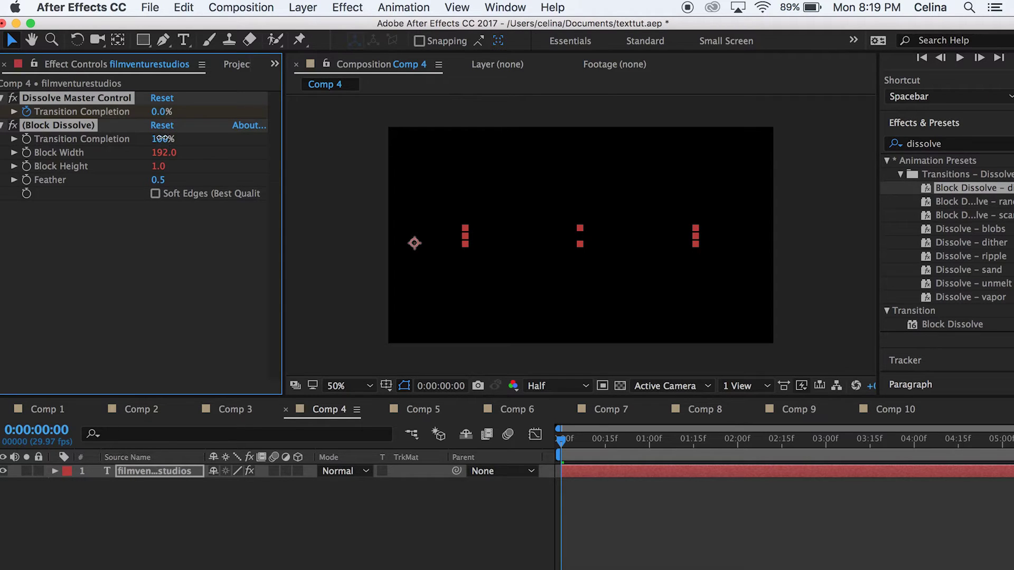
left_click_drag(162, 139, 68, 123)
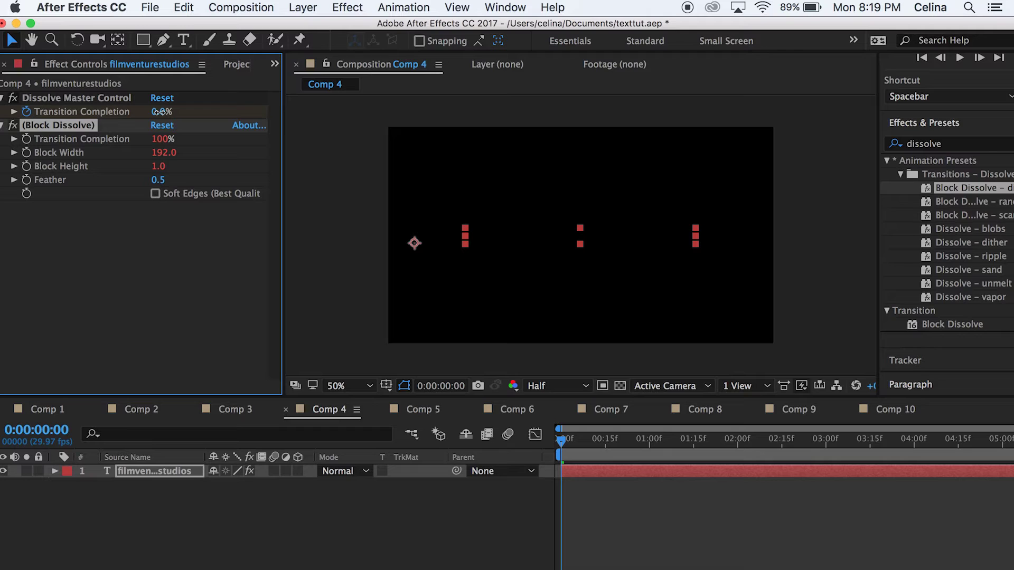
Step: Keyframe master Transition Completion from 0% to 100% over 25 frames and preview
left_click_drag(158, 111, 31, 112)
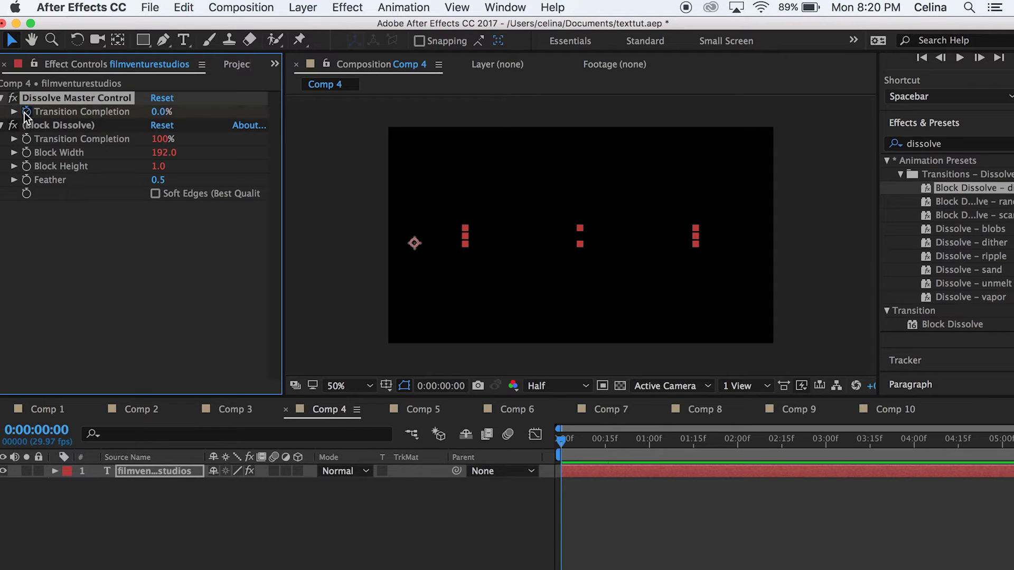
left_click_drag(583, 439, 635, 439)
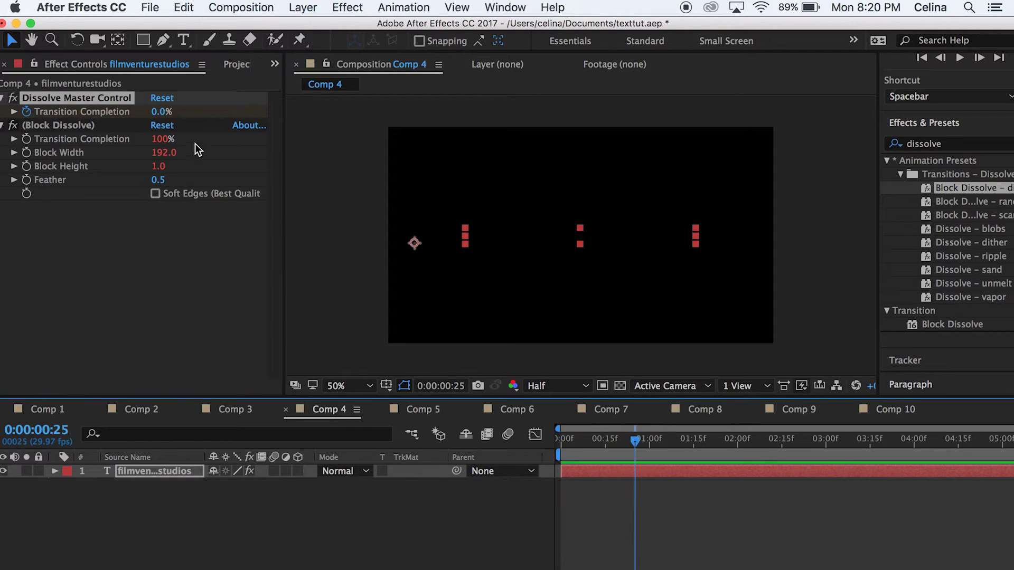
left_click_drag(166, 117, 405, 127)
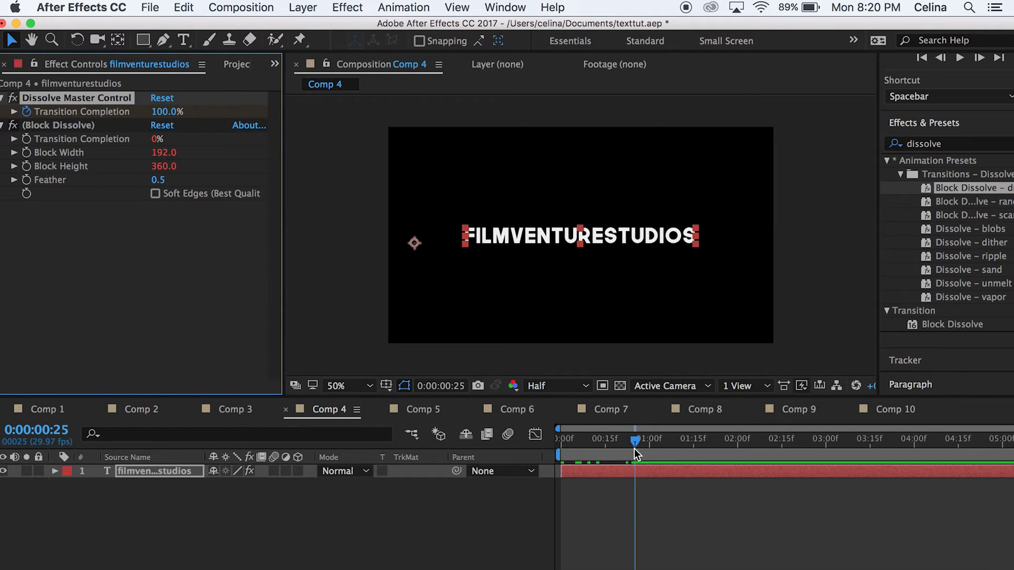
left_click_drag(636, 441, 483, 439)
key("space")
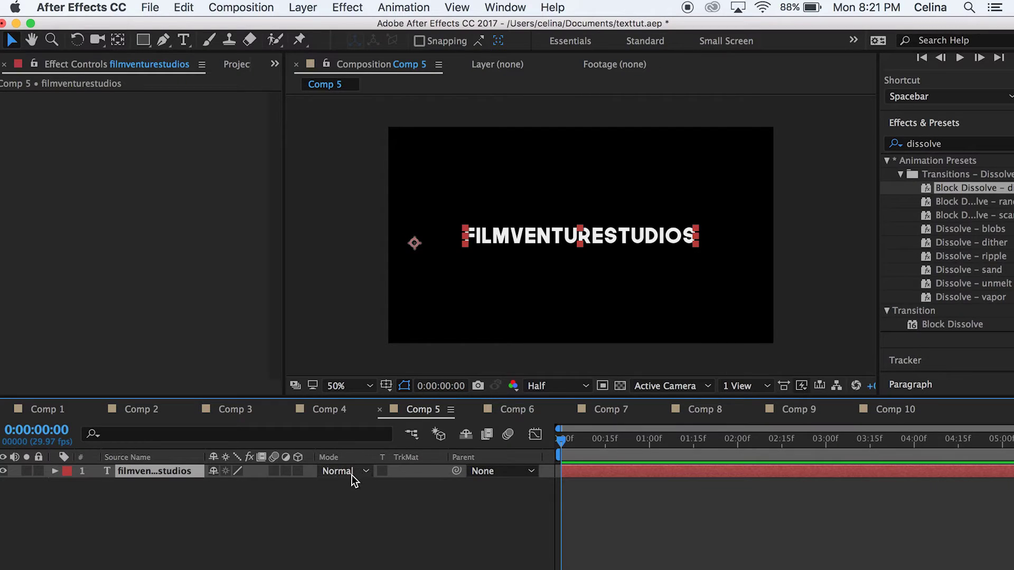
Step: Add a Position text animator to Comp 5's title with Y set to 614
left_click(53, 471)
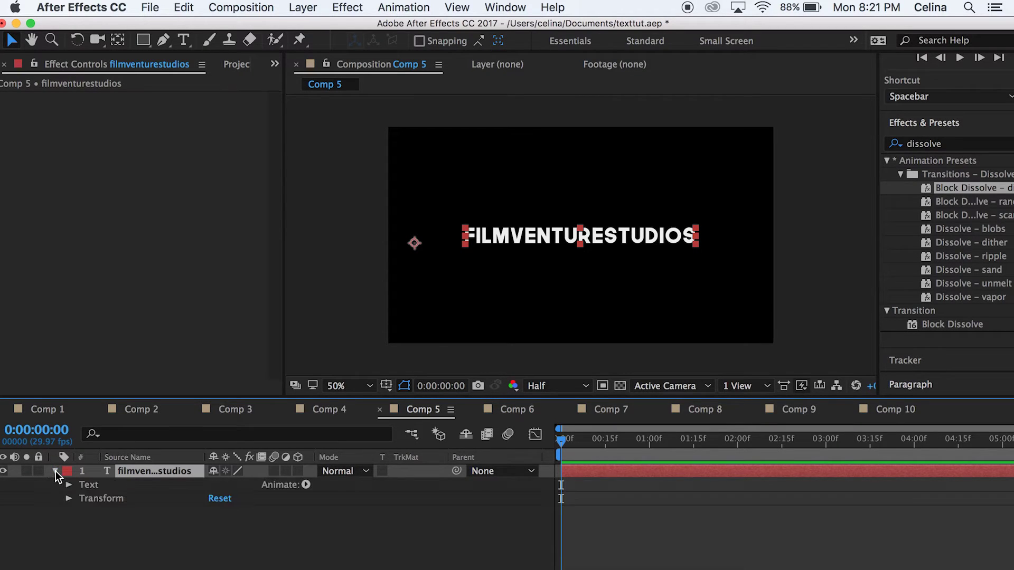
left_click(306, 485)
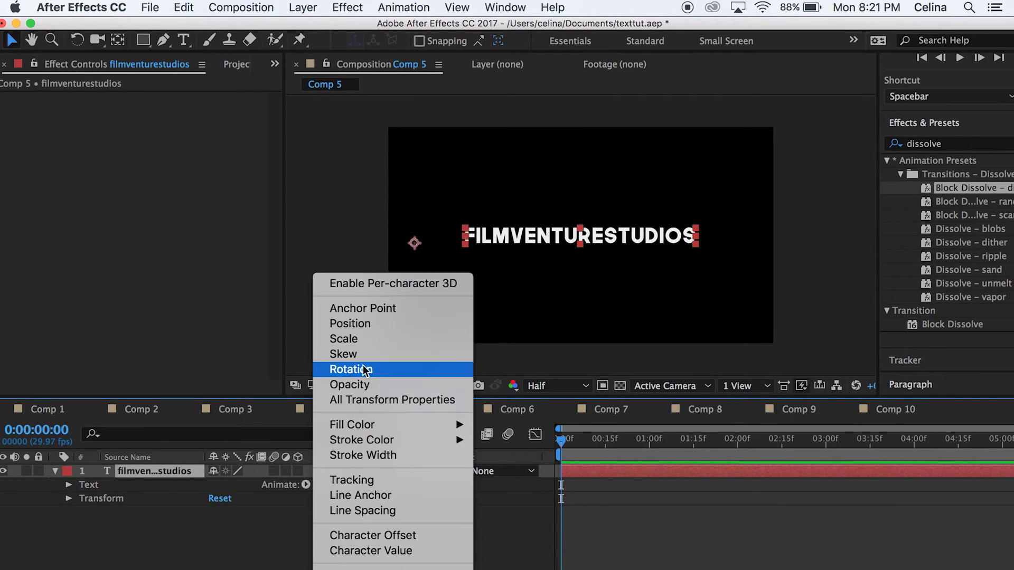
left_click(366, 324)
scroll(205, 514, "down", 1)
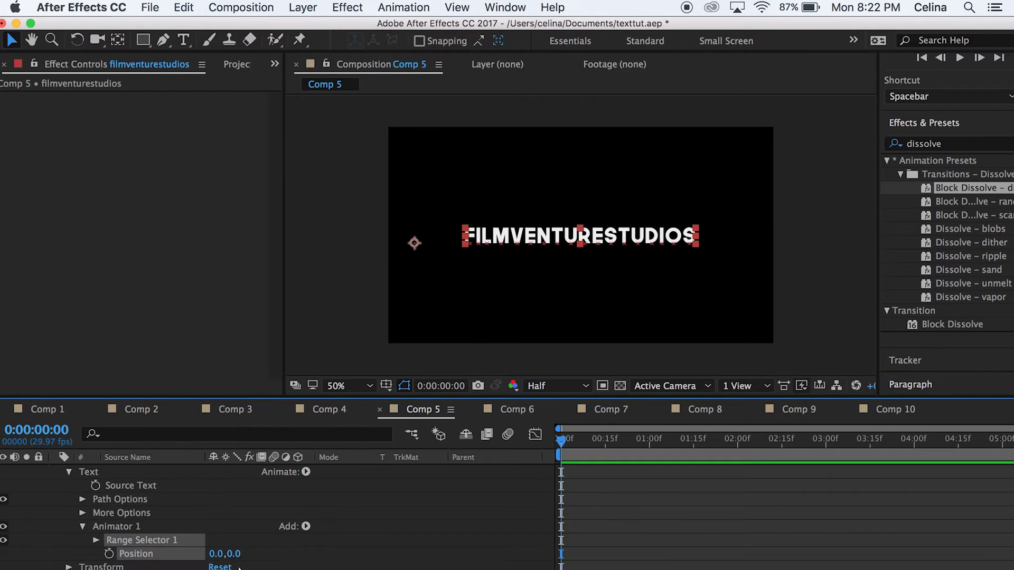
left_click_drag(235, 553, 782, 496)
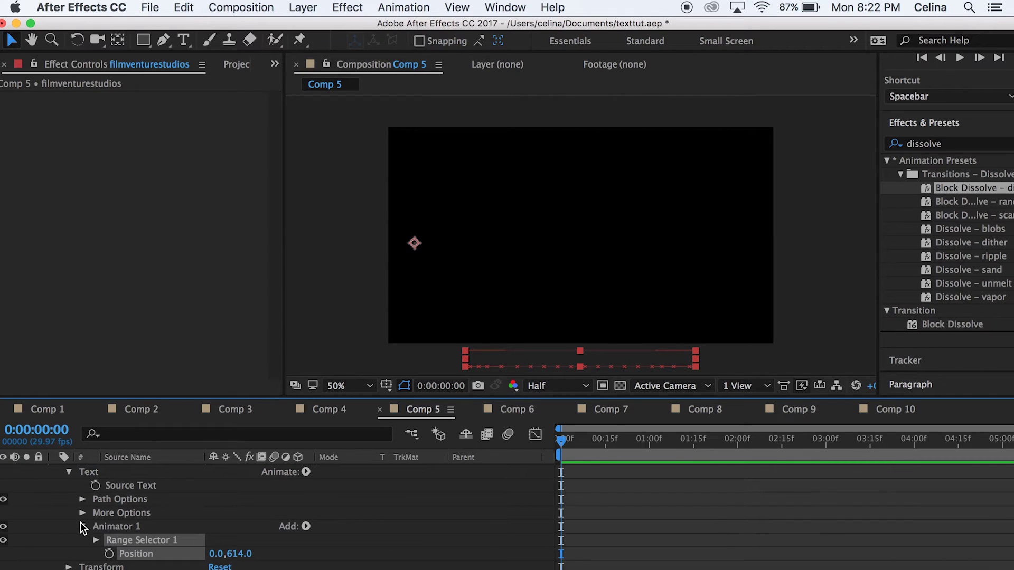
Step: Keyframe Range Selector Start from 0% to 100% at 21 frames and preview the rise
left_click(97, 540)
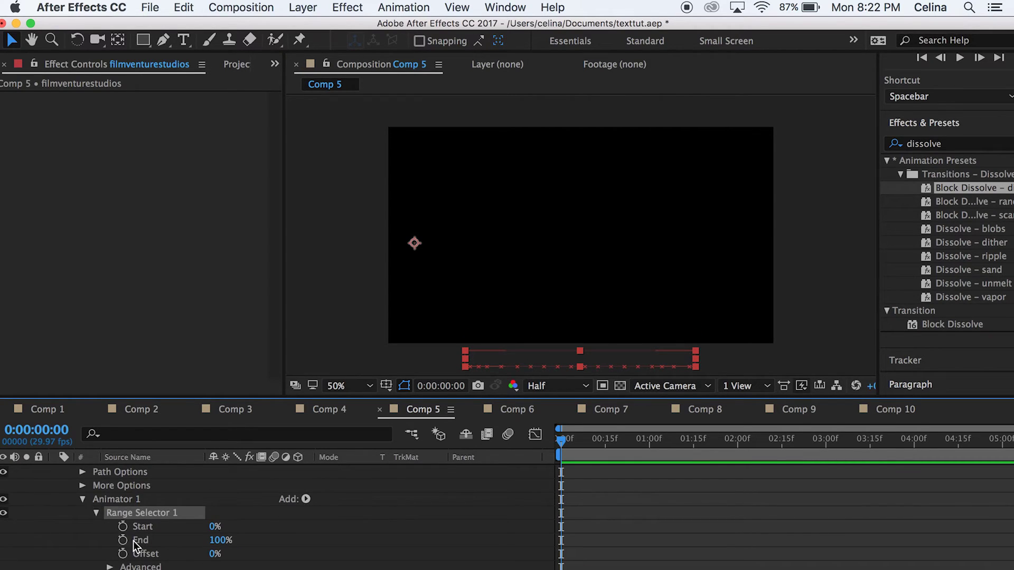
left_click(123, 526)
left_click_drag(598, 454, 623, 453)
left_click_drag(213, 527, 301, 515)
key("space")
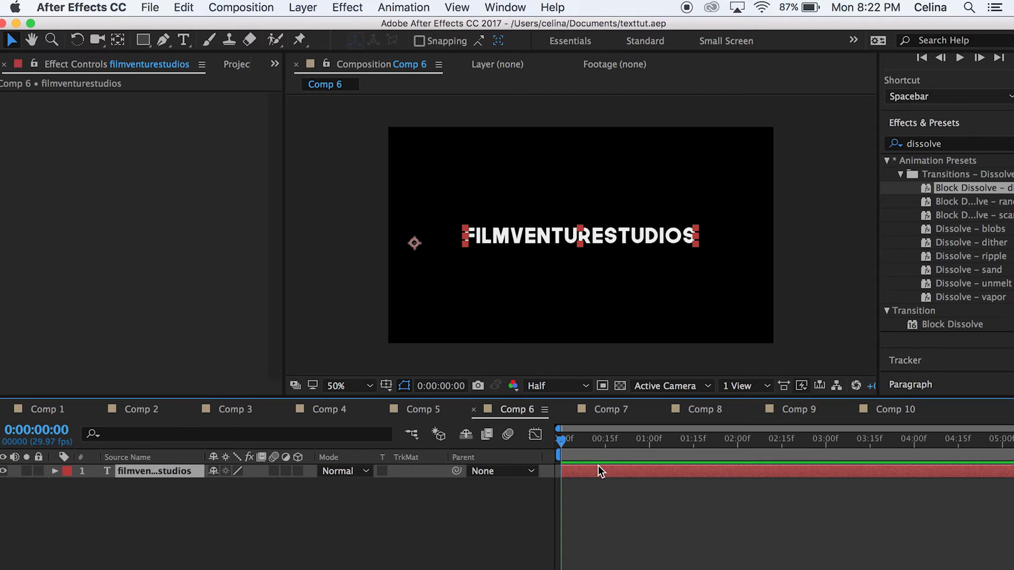
Step: Add a Rotation text animator to Comp 6's title set to 180°
left_click(54, 471)
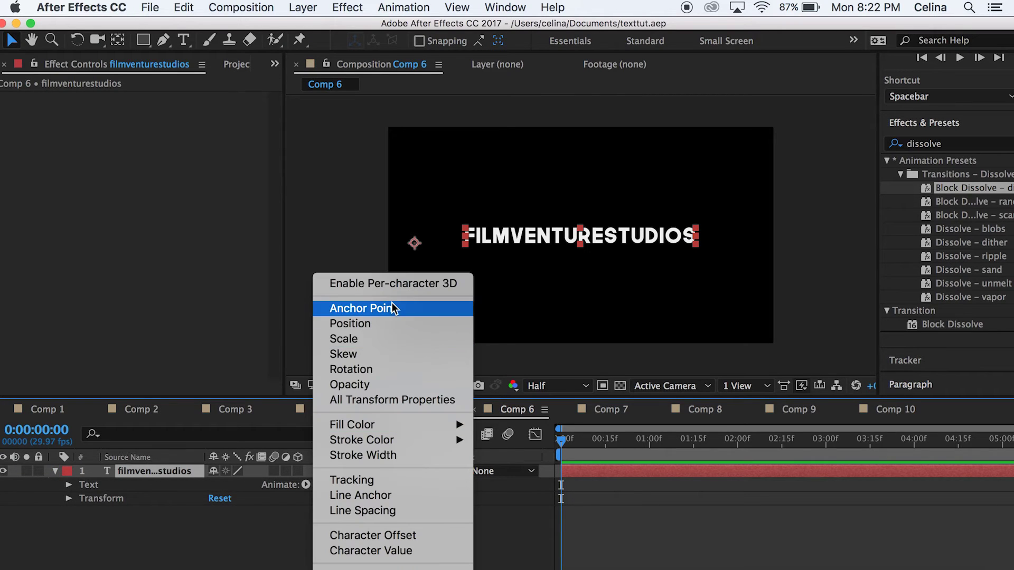
left_click(351, 369)
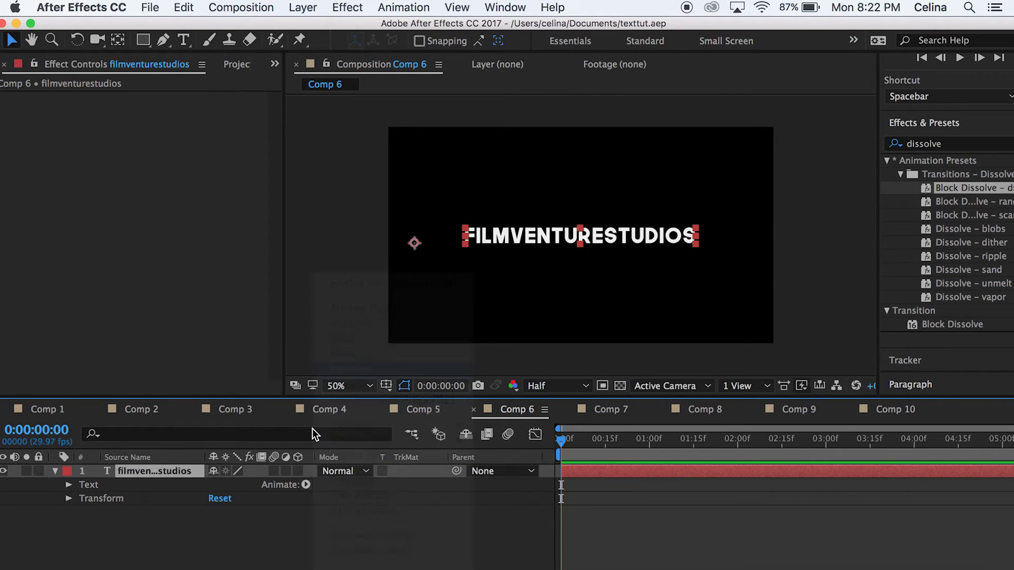
scroll(164, 546, "down", 1)
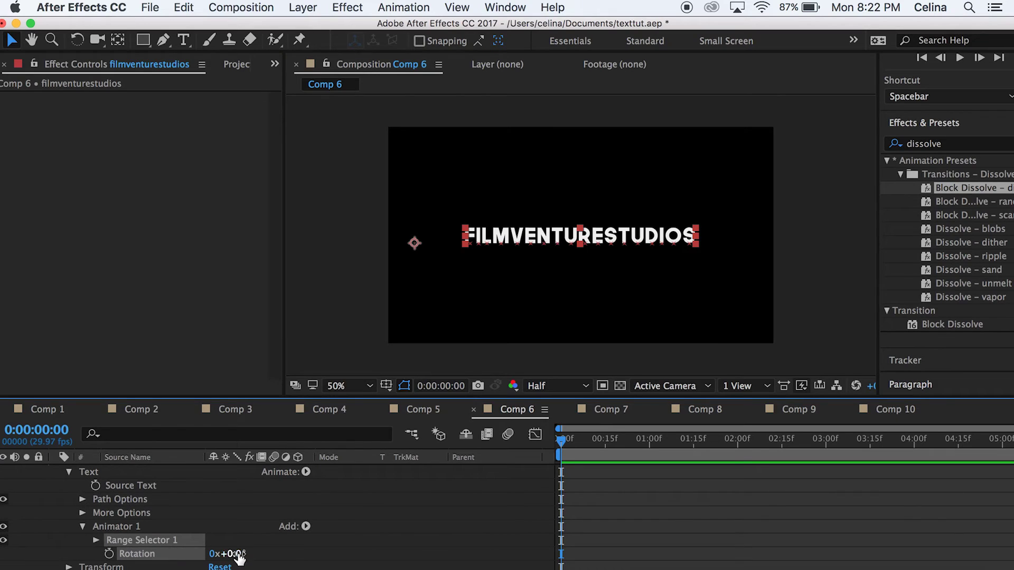
left_click_drag(255, 553, 376, 549)
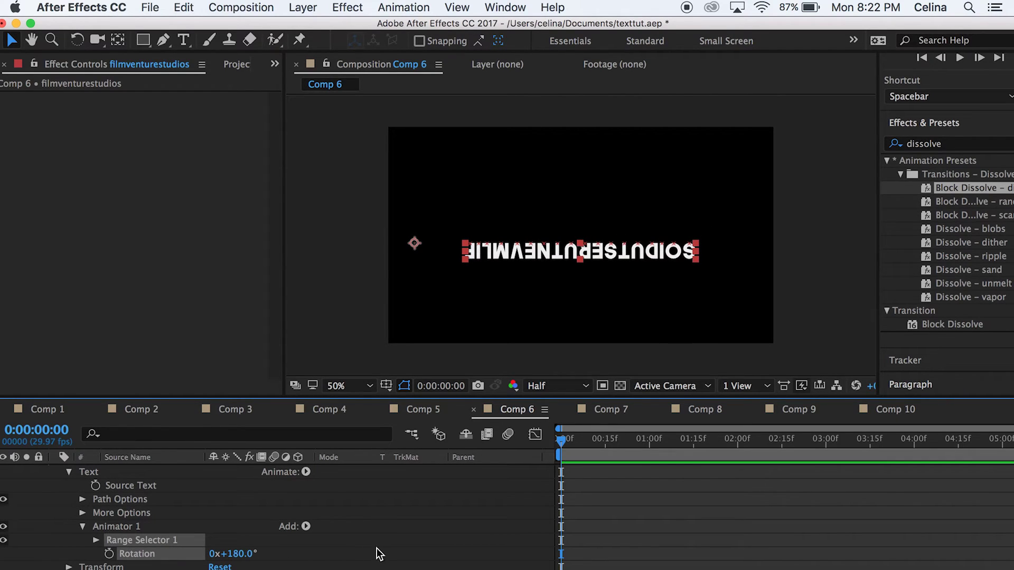
Step: Keyframe Rotation from 180° at 0f to 0° at frame 13 and preview
left_click(104, 556)
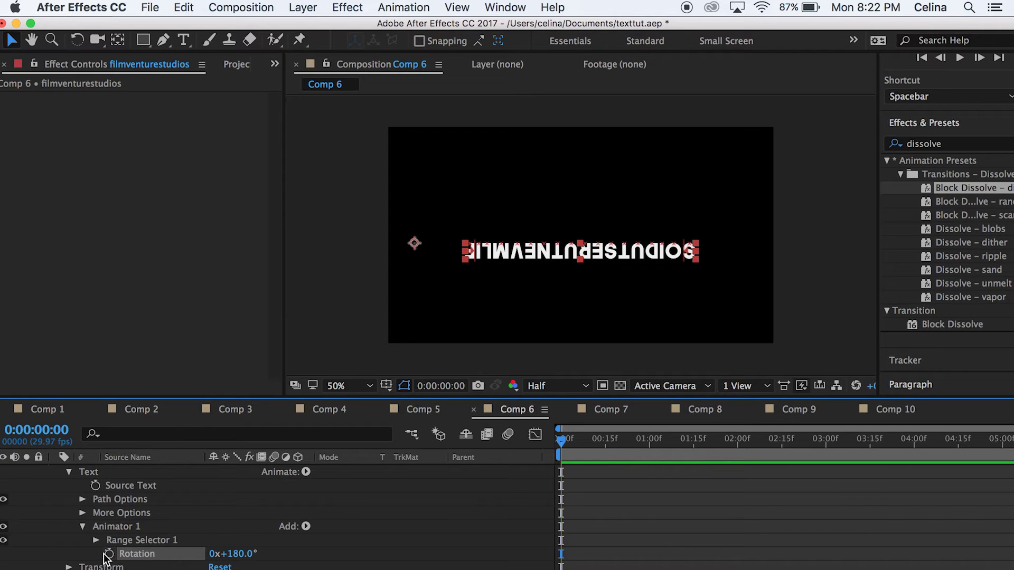
left_click(108, 555)
mouse_move(594, 440)
left_mouse_down()
mouse_move(607, 442)
mouse_move(600, 440)
left_mouse_up()
left_click(245, 553)
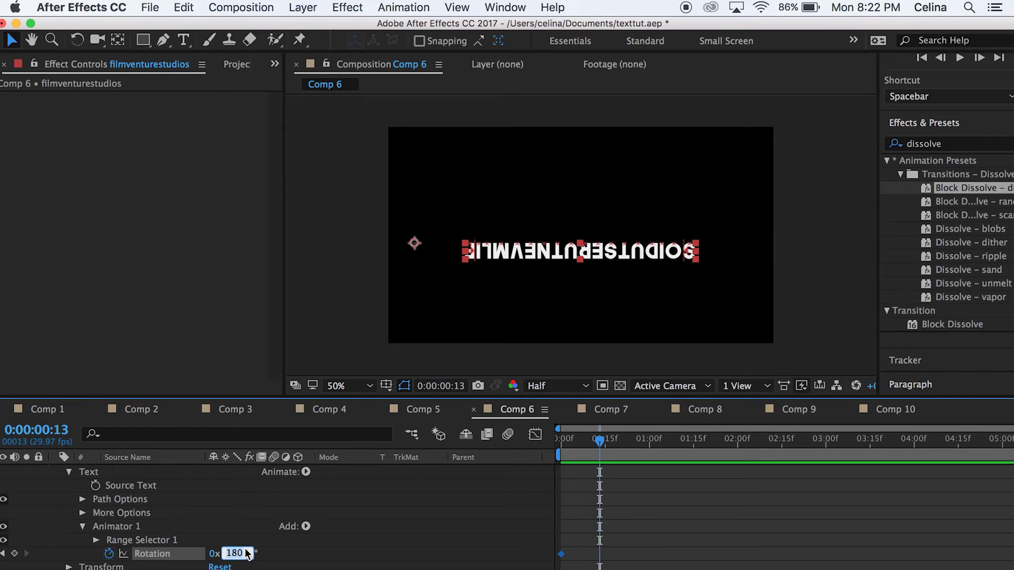
key("Return")
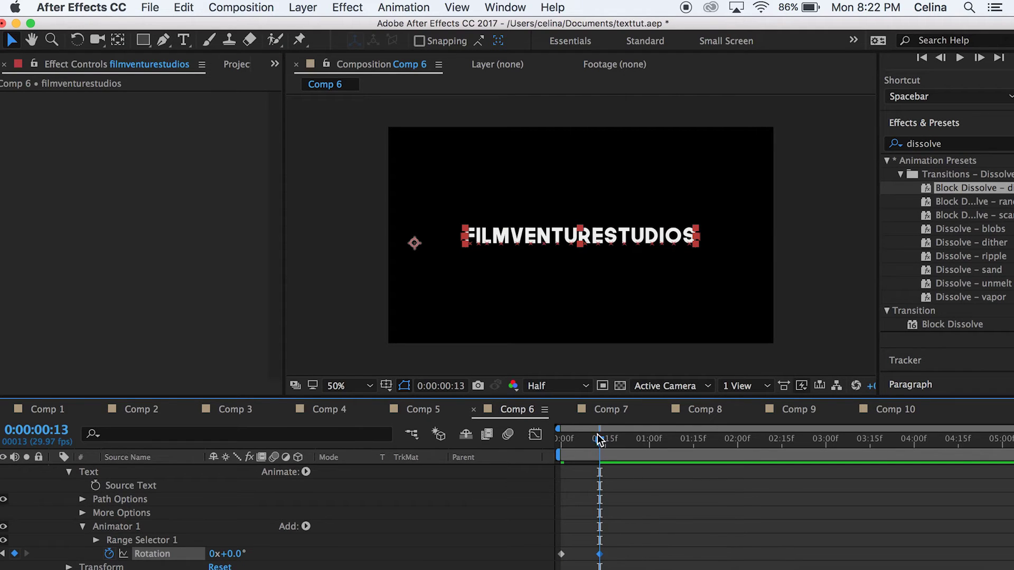
key("space")
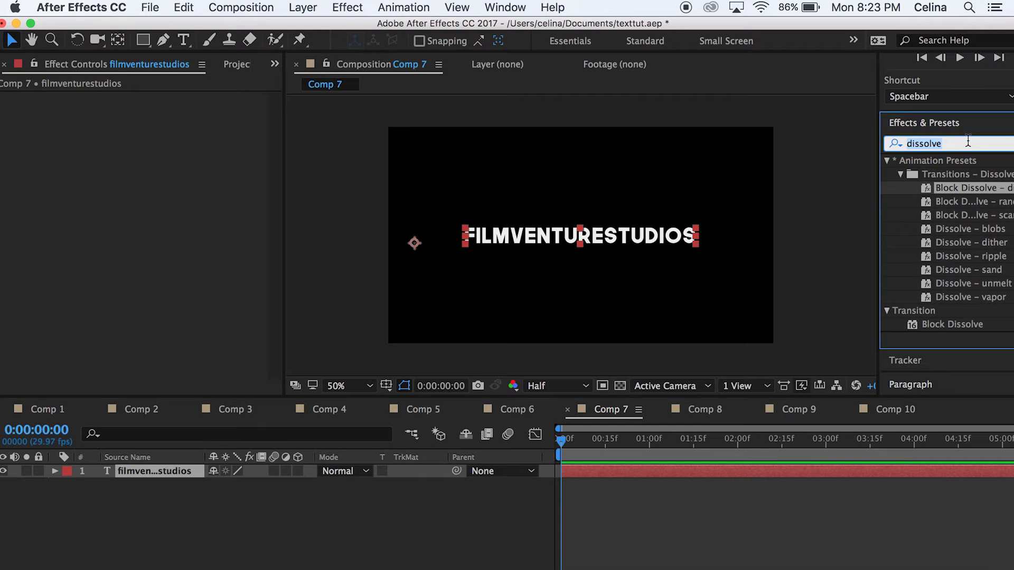
Step: Apply CC Jaws to Comp 7's title with a 100% Completion keyframe at the start
type("jaws")
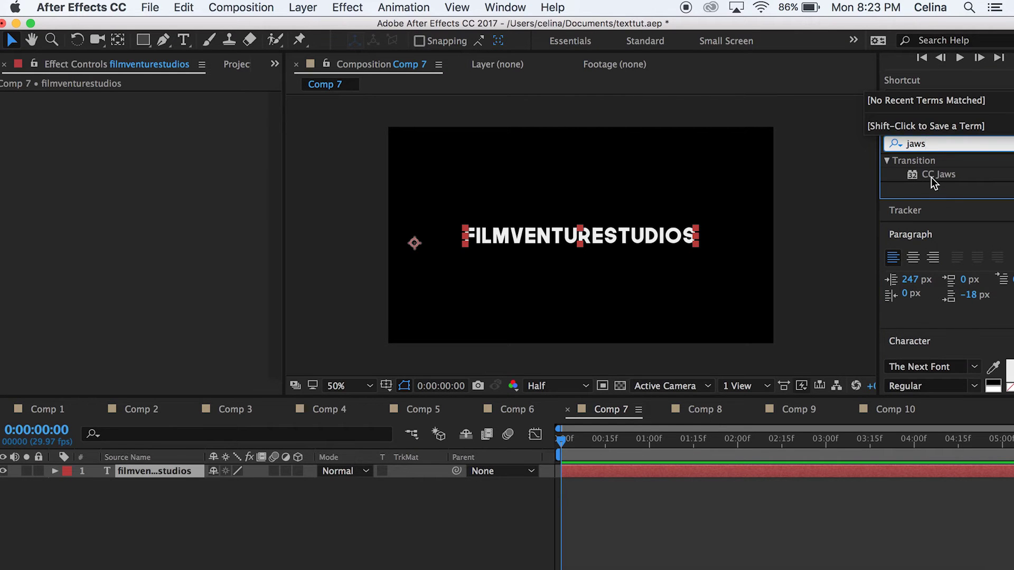
double_click(930, 176)
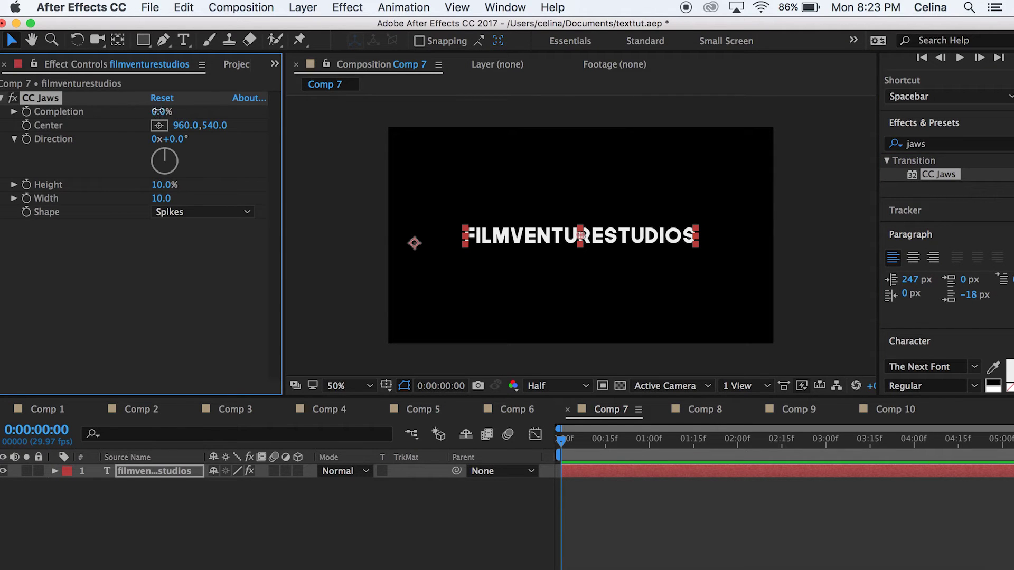
left_click_drag(157, 111, 247, 111)
left_click(27, 111)
key("space")
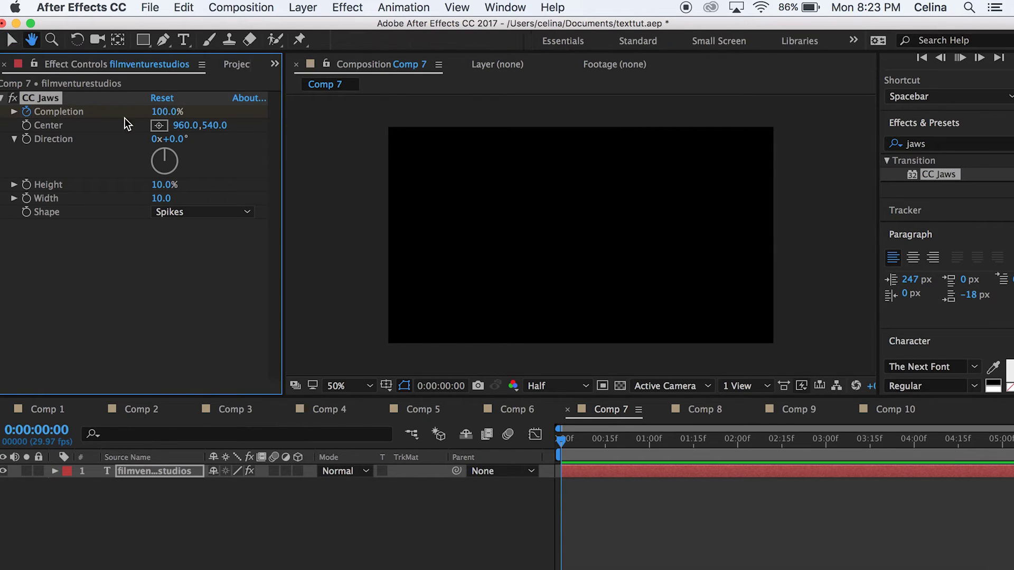
Step: Set Completion to 0% later in time and preview the jaws reveal
key("space")
left_click_drag(158, 112, 111, 112)
left_click_drag(670, 457, 480, 436)
key("space")
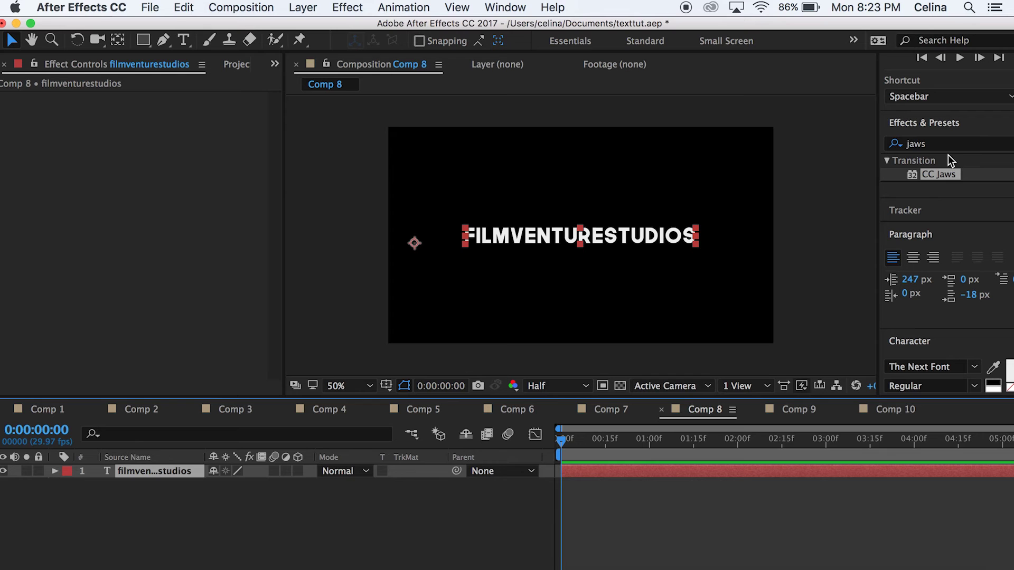
Step: Search 'block d' in Effects & Presets and apply Block Dissolve to Comp 8's title
left_click(942, 145)
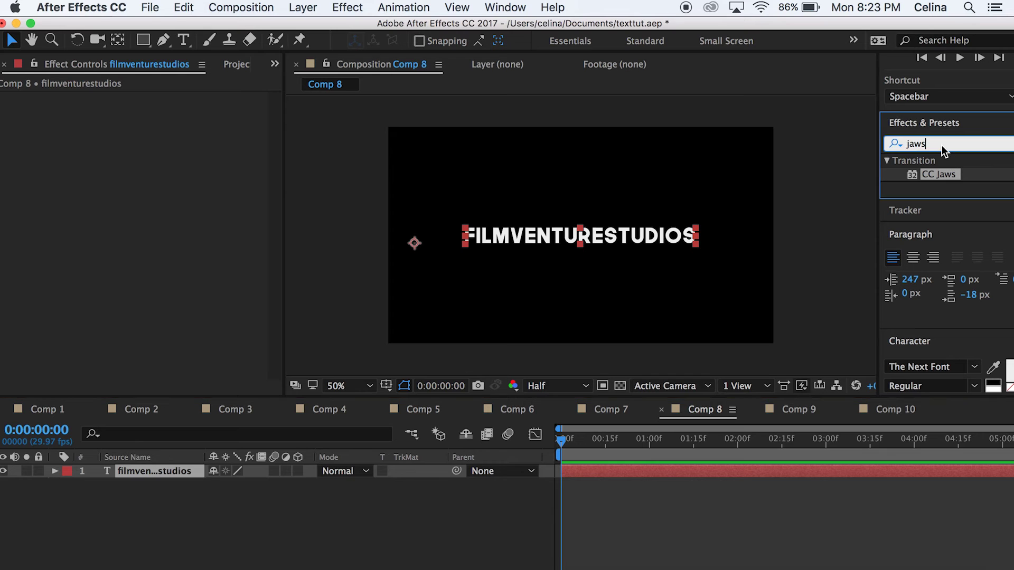
type("cv t")
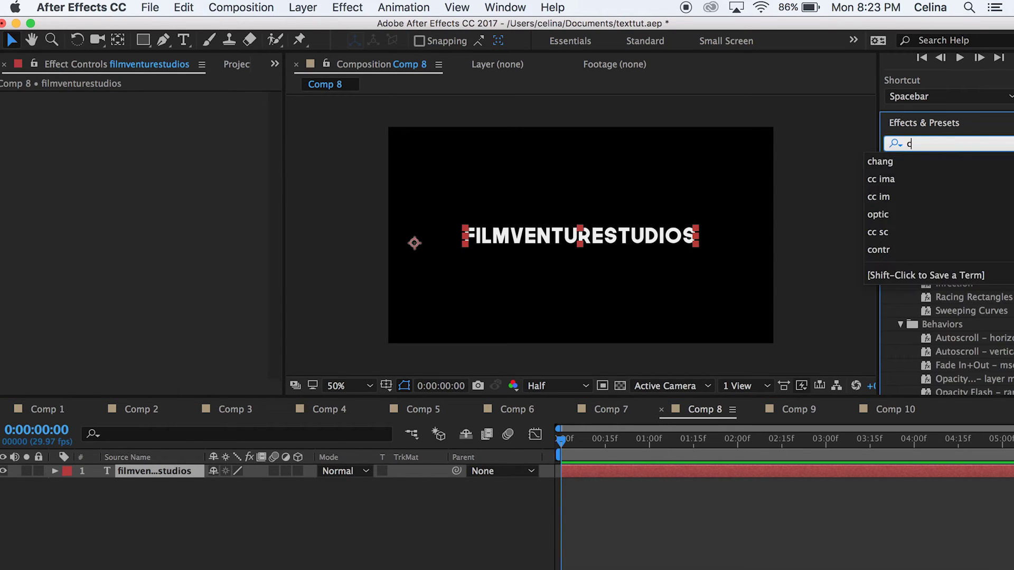
key("BackSpace")
key("BackSpace")
key("BackSpace")
key("BackSpace")
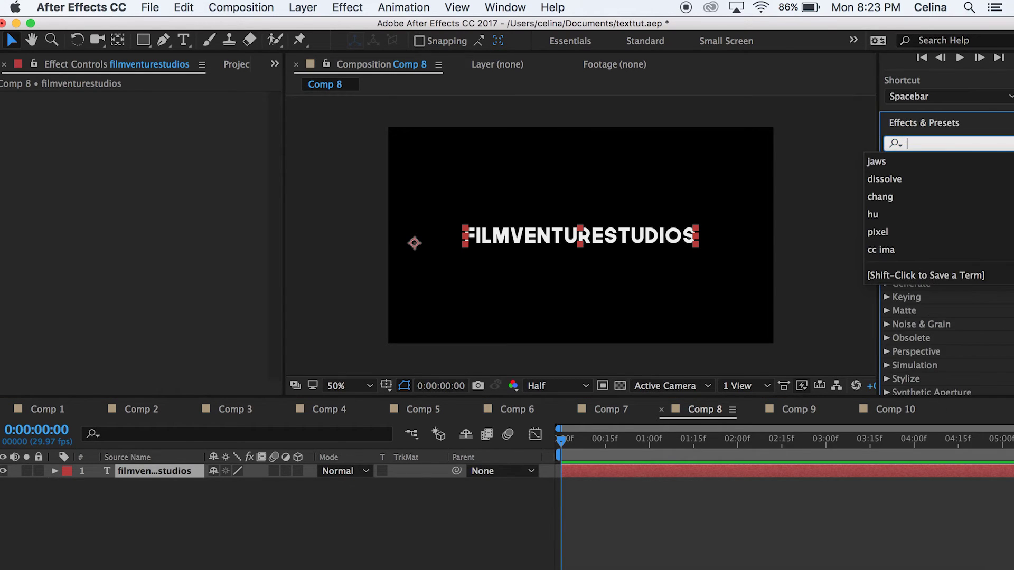
type("block dis")
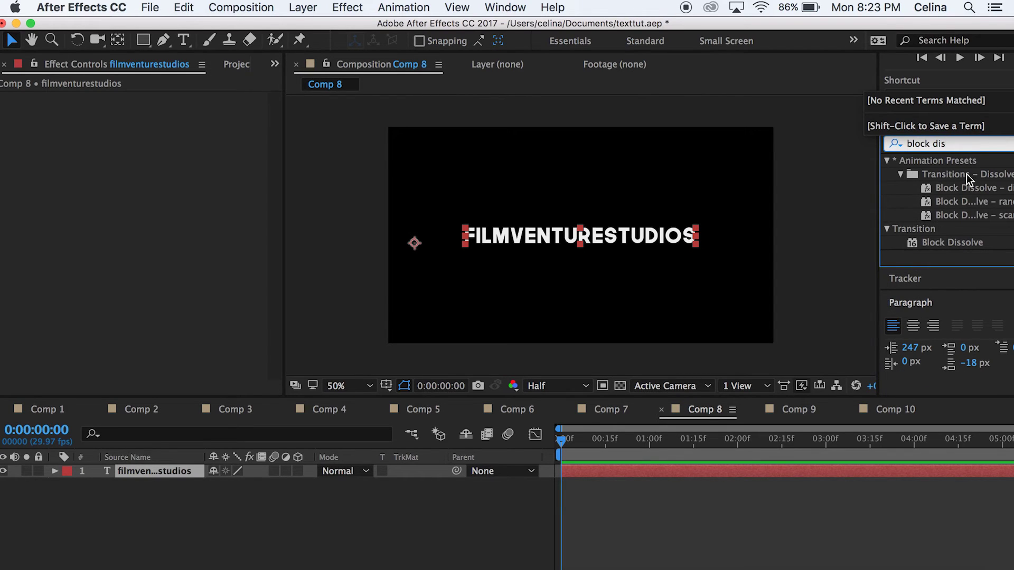
double_click(933, 242)
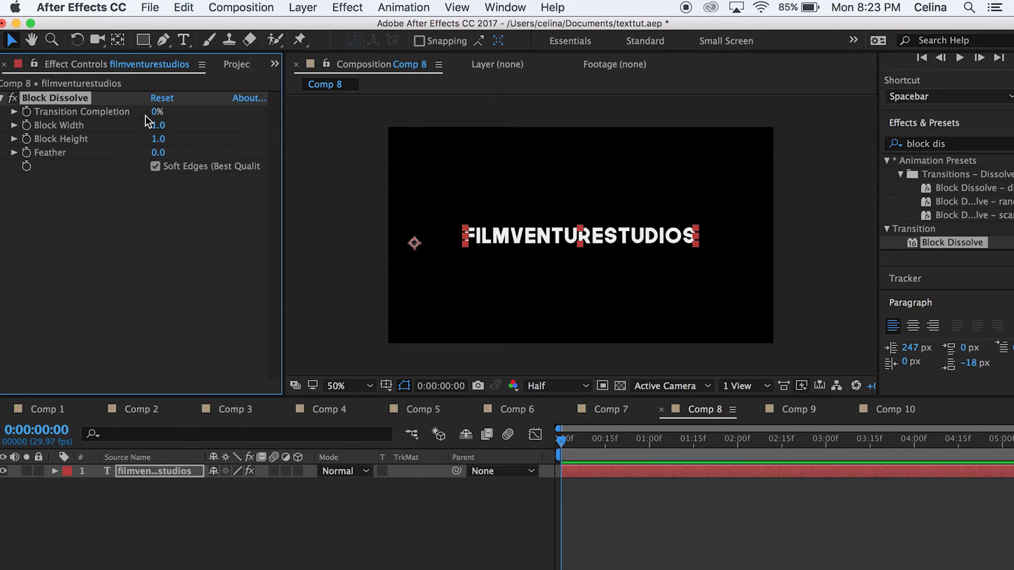
Step: Keyframe Block Dissolve Transition Completion from 100% down to 0% and preview the reveal
left_click(157, 111)
type("100")
key("Return")
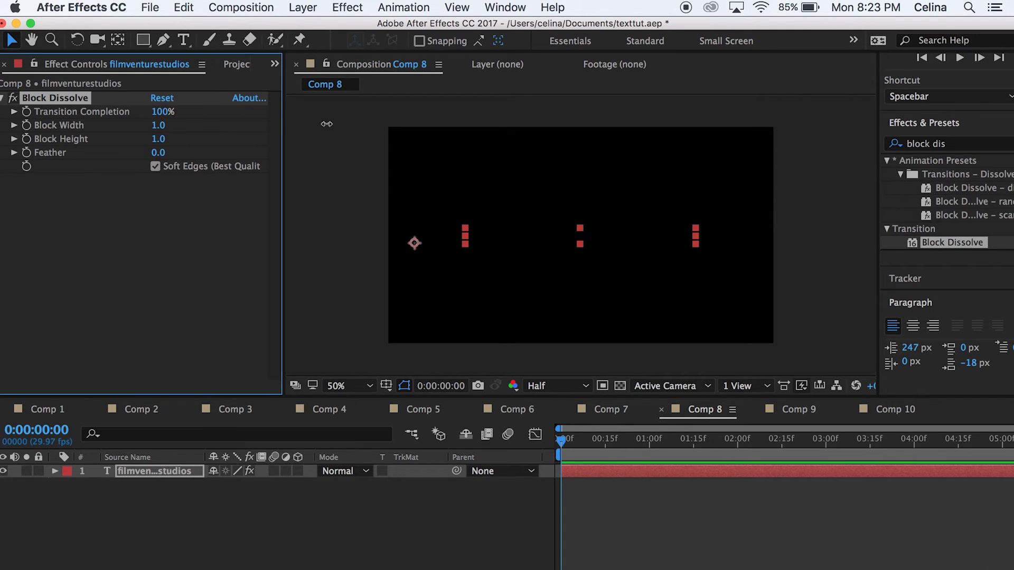
left_click(27, 111)
key("space")
key("space")
left_click_drag(171, 112, 76, 111)
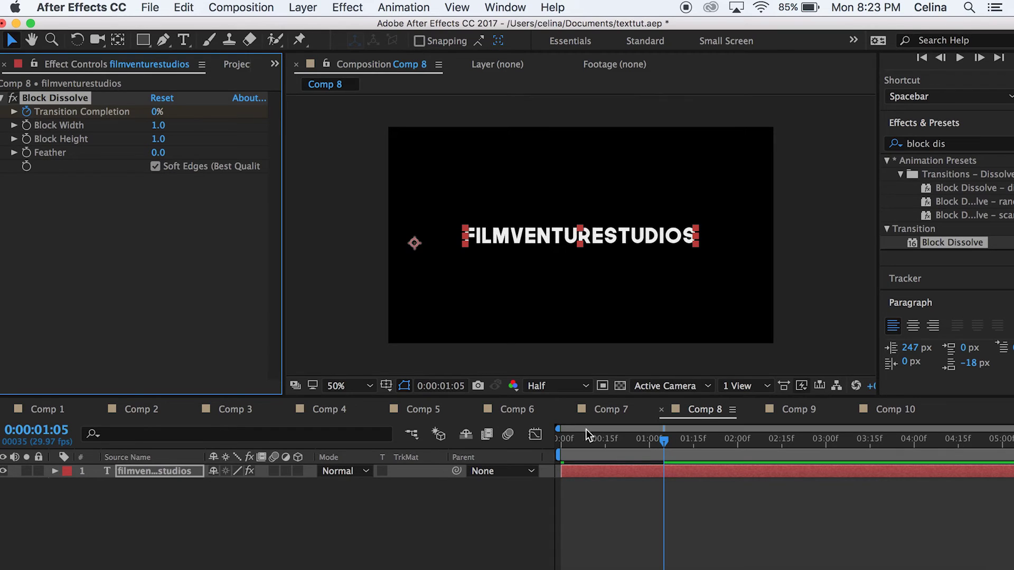
key("Home")
key("space")
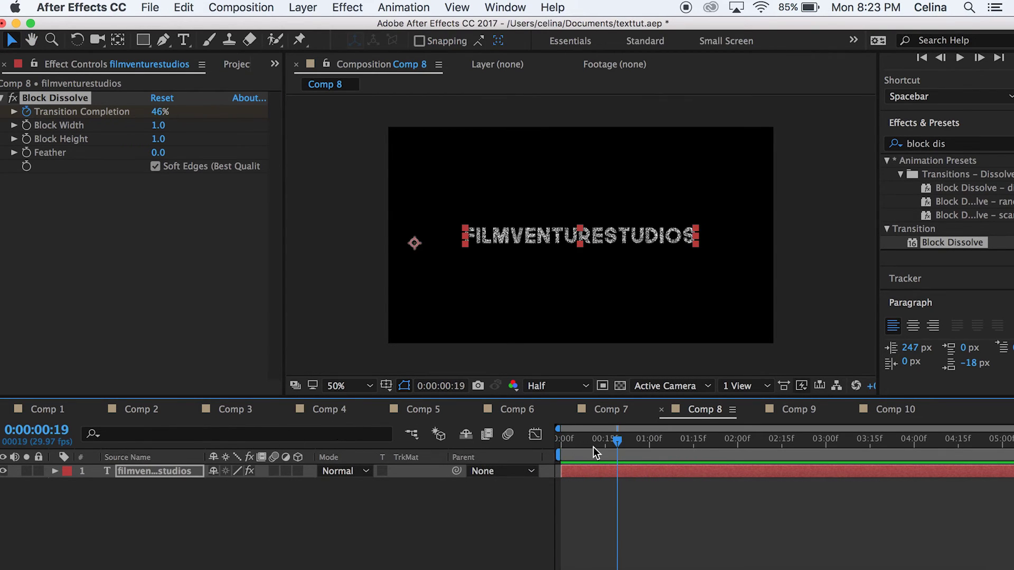
key("space")
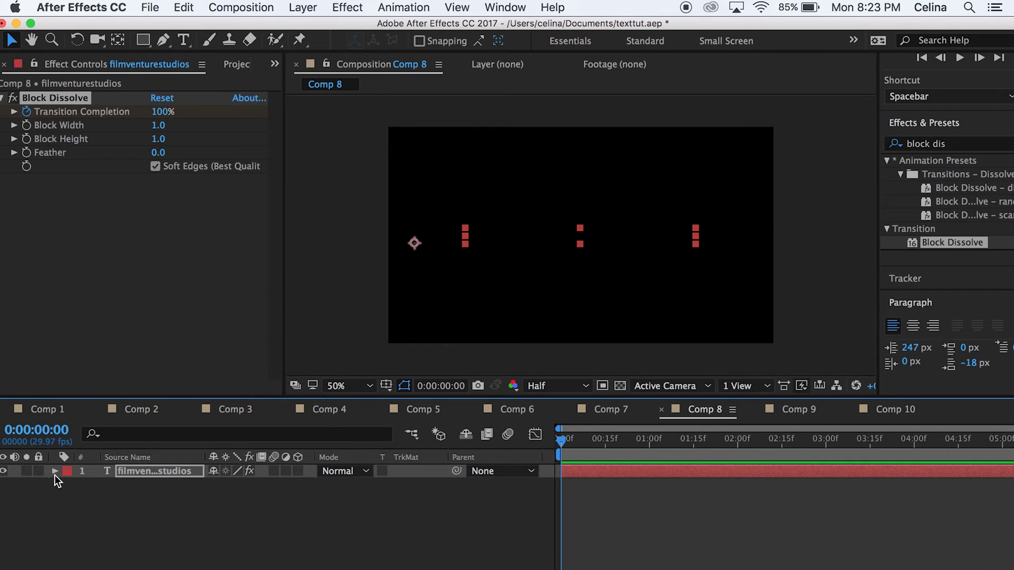
Step: Copy Camera 1 from Comp 3 into Comp 8 and preview it
left_click(224, 410)
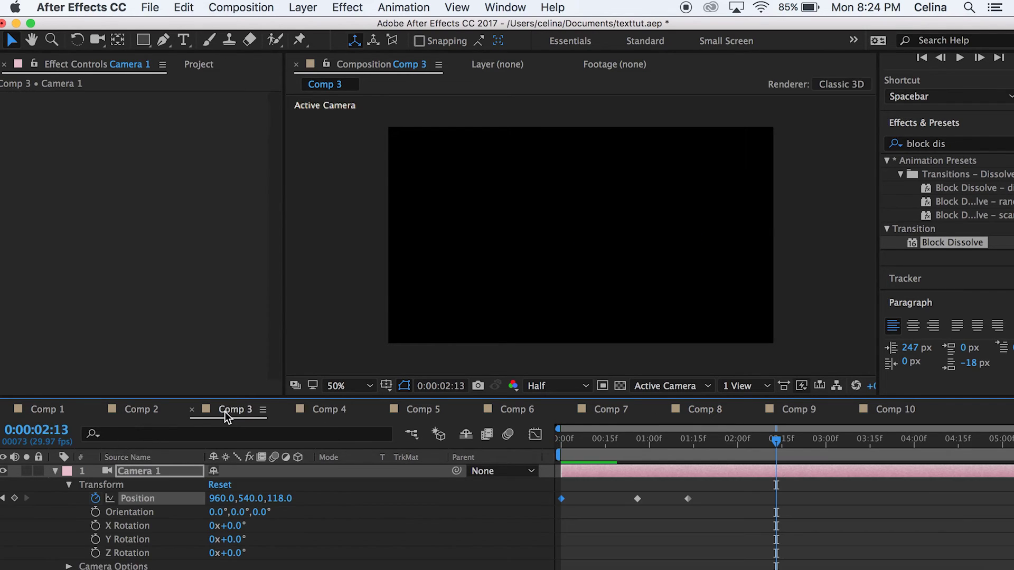
left_click(152, 469)
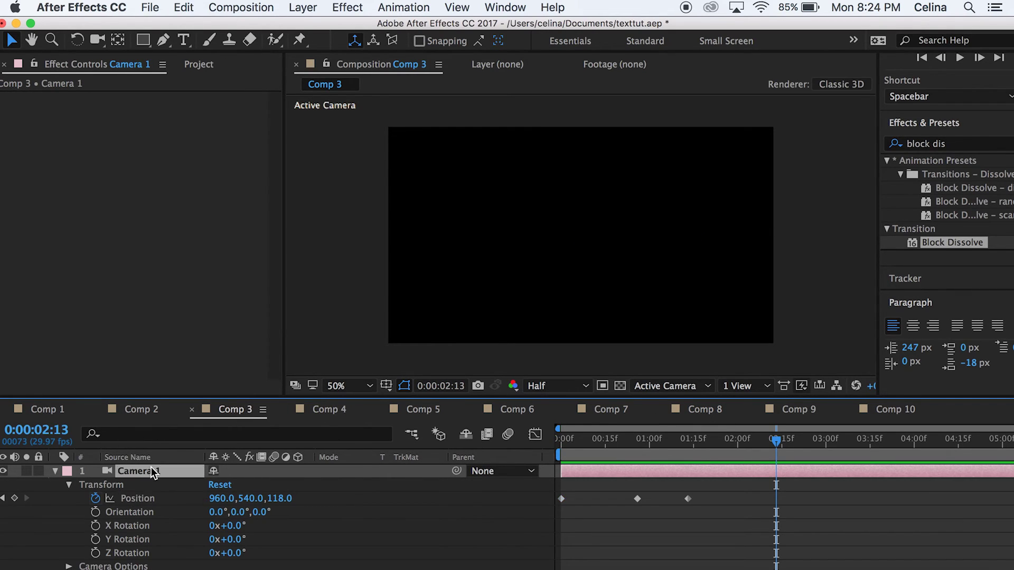
left_click(696, 410)
key("space")
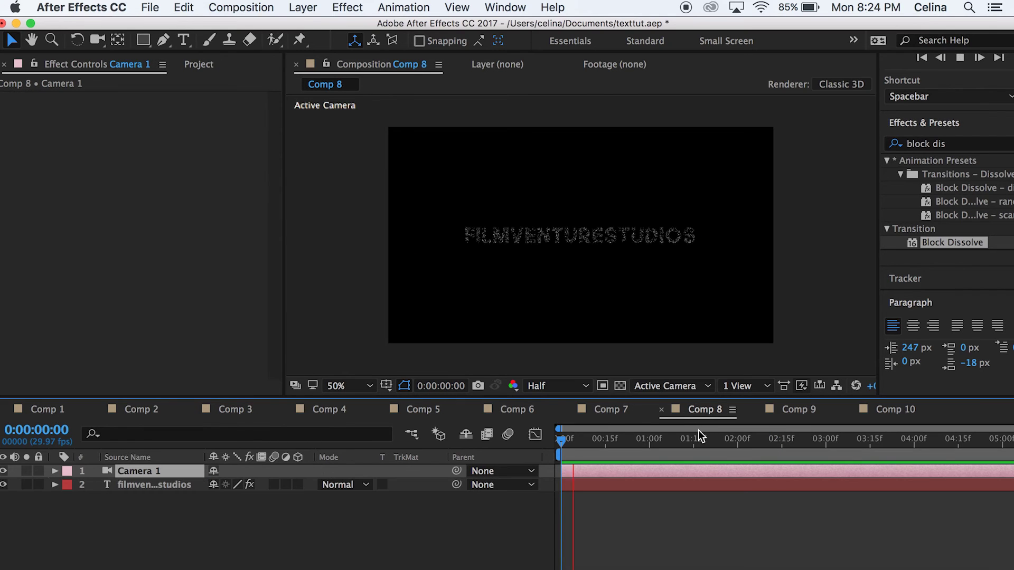
key("space")
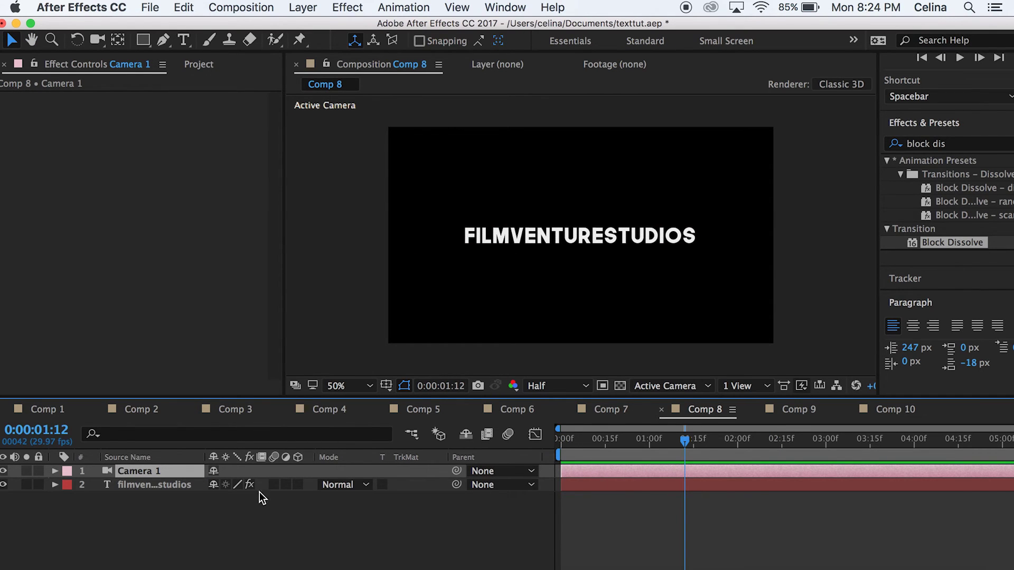
Step: Make Comp 8's title layer 3D and preview the dissolve with the camera move
left_click(297, 485)
key("space")
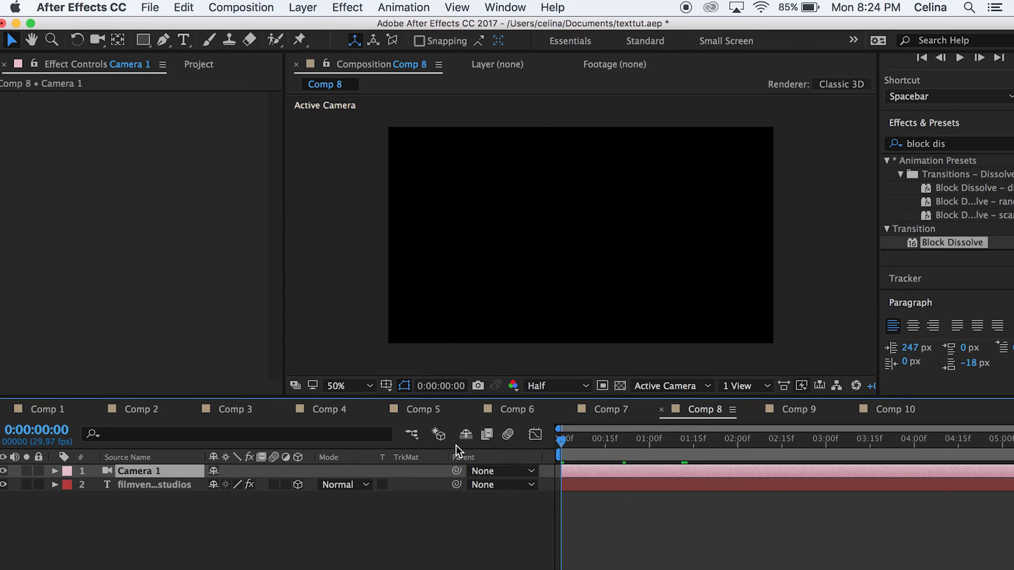
key("space")
key("space")
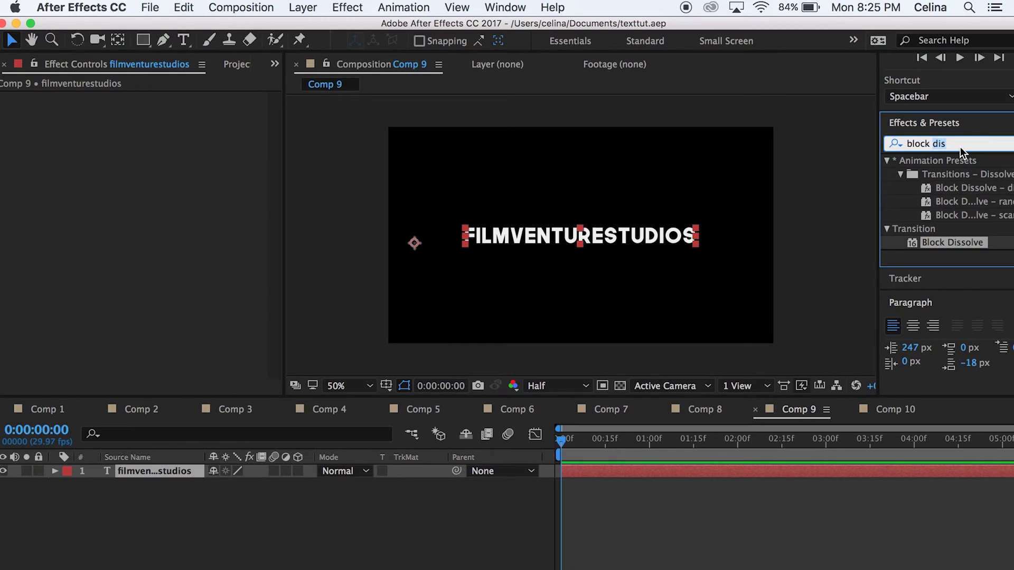
Step: Search 'ven' and apply Venetian Blinds to Comp 9's title
key("super+a")
type("v")
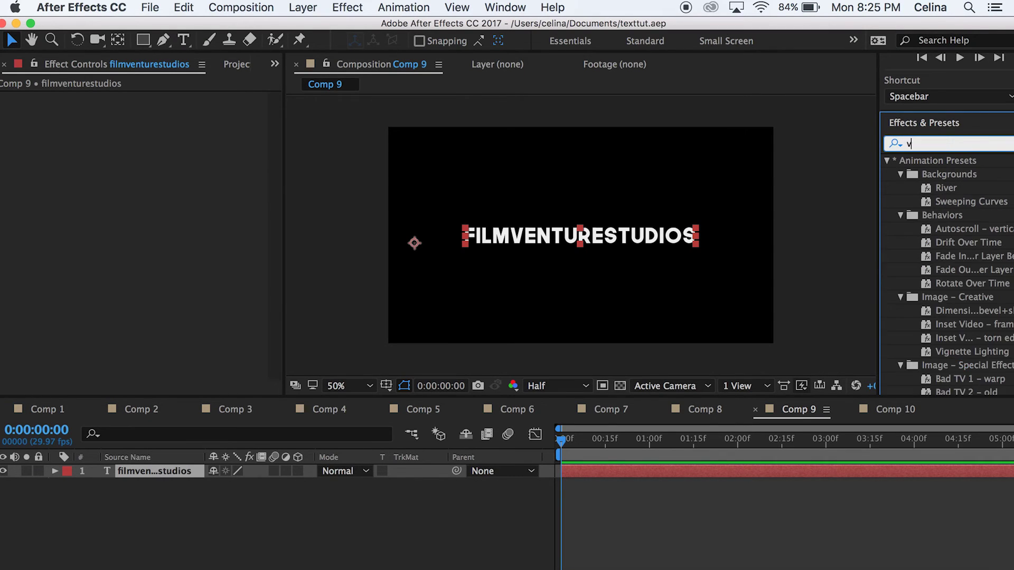
type("entet")
key("BackSpace")
key("BackSpace")
key("BackSpace")
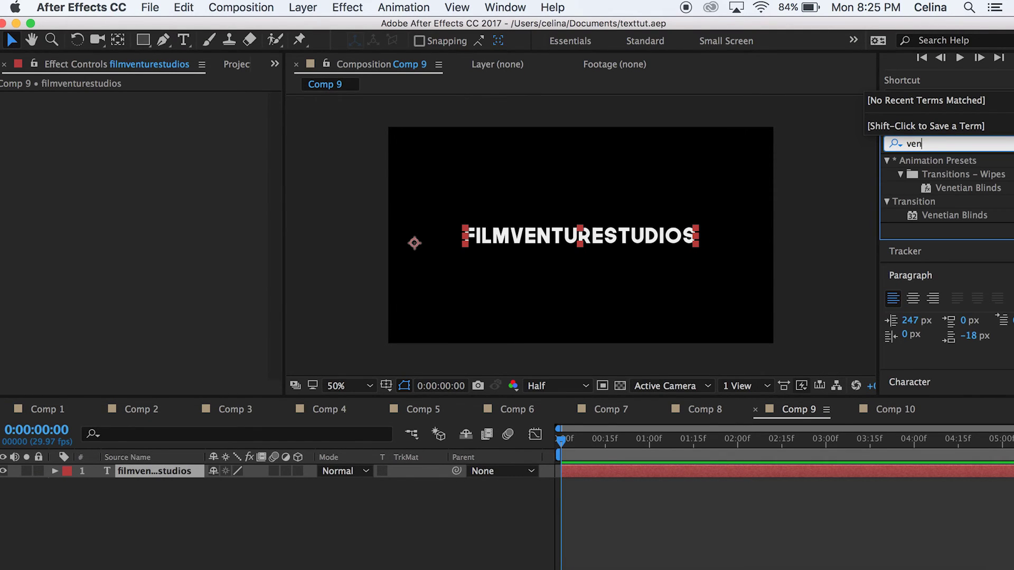
double_click(950, 212)
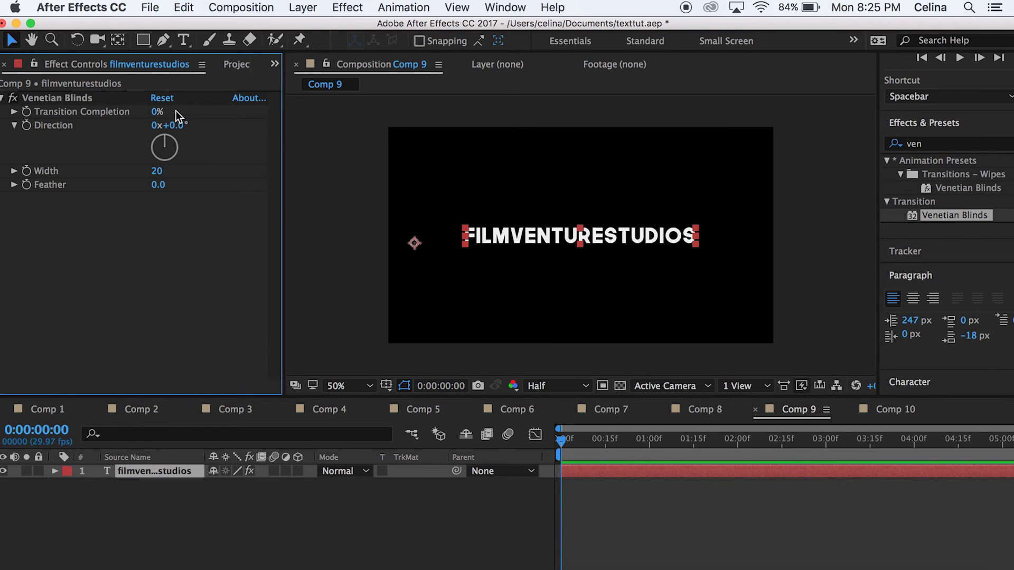
Step: Animate Venetian Blinds Transition Completion from 100% to 0% and preview from the start
left_click_drag(156, 111, 300, 113)
key("space")
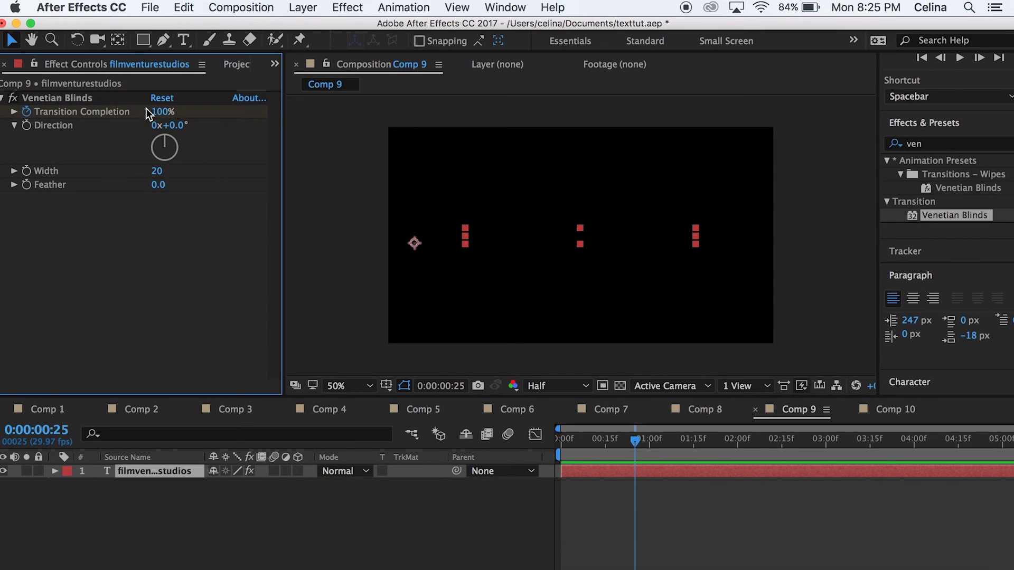
left_click_drag(170, 115, 138, 113)
left_click(634, 443)
left_click_drag(632, 442, 519, 440)
key("space")
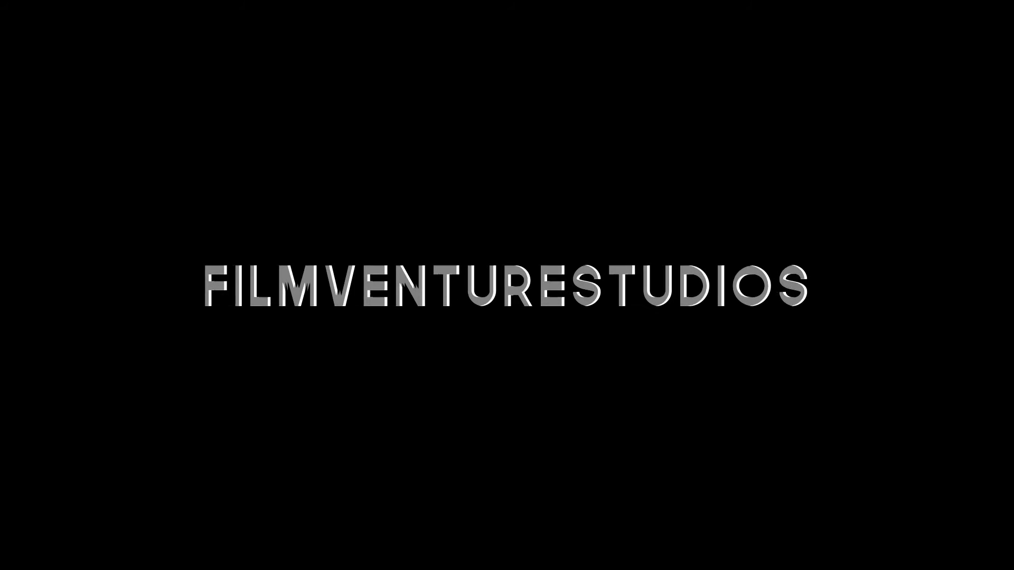
key("space")
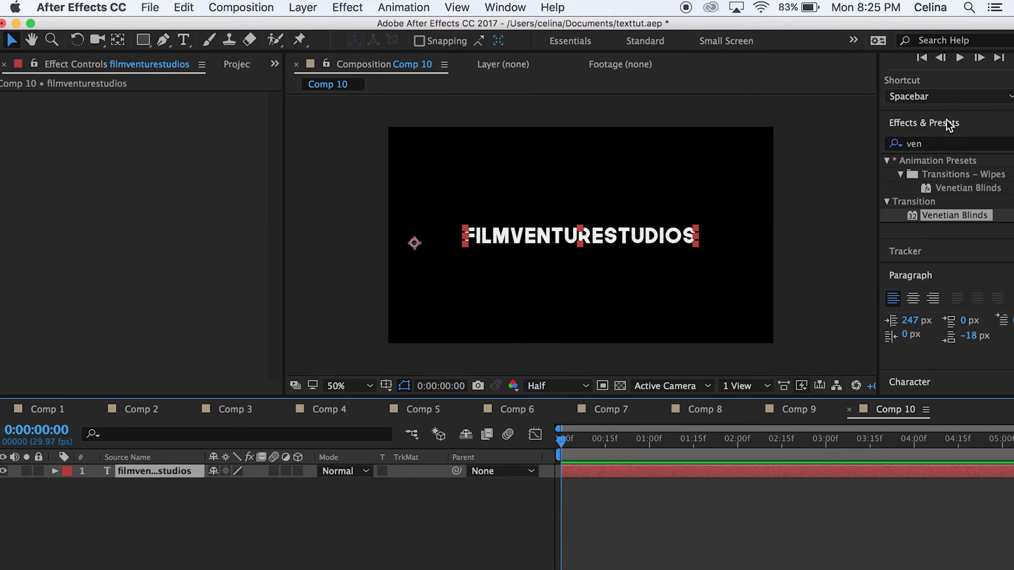
Step: Apply Emboss to Comp 10's title, testing lighting directions before reverting to 45°
left_click(940, 144)
type("emboss")
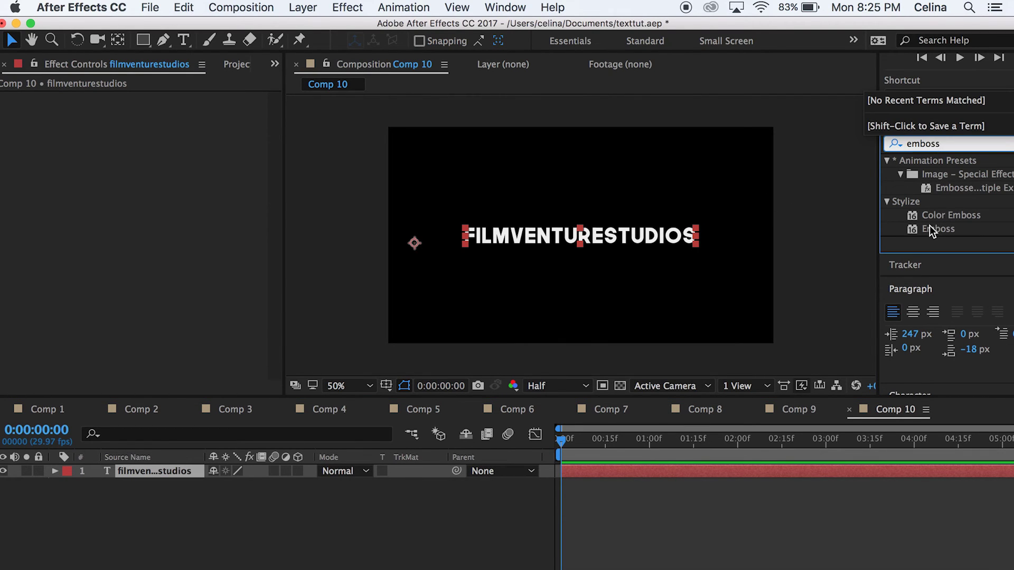
double_click(930, 227)
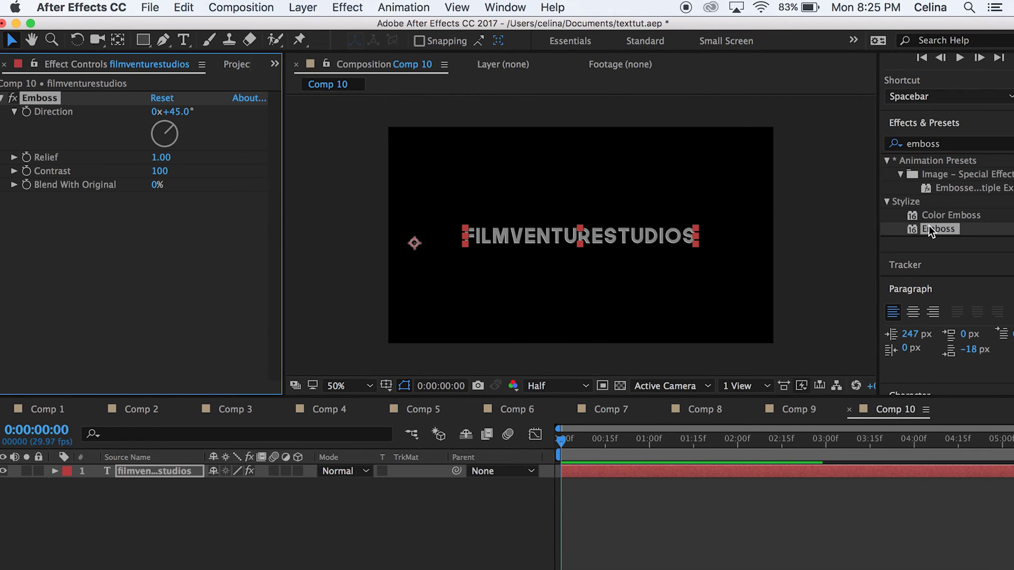
left_click_drag(181, 111, 161, 97)
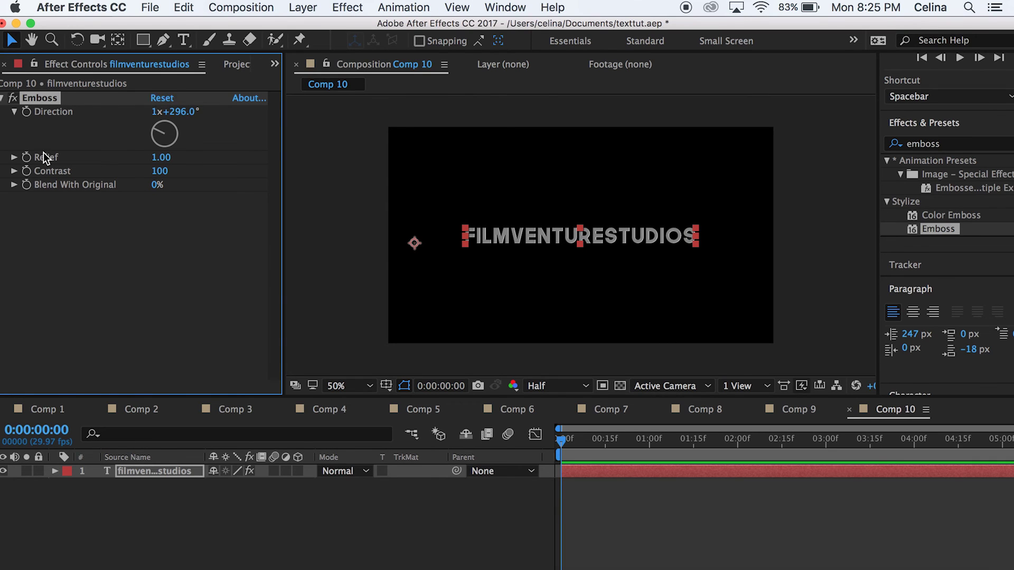
key("super+z")
left_click_drag(170, 142, 87, 232)
key("super+z")
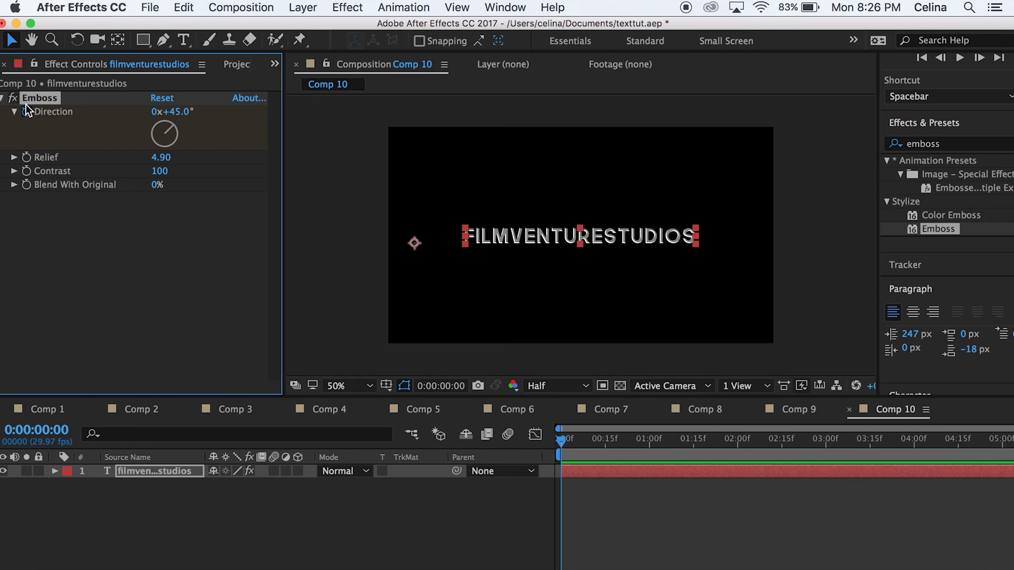
Step: Keyframe Emboss Direction to 1x+1.0° at 1 second and preview the animation
left_click_drag(568, 442, 650, 442)
mouse_move(170, 137)
left_mouse_down()
mouse_move(151, 139)
mouse_move(165, 114)
left_mouse_up()
left_click_drag(651, 441, 463, 432)
key("space")
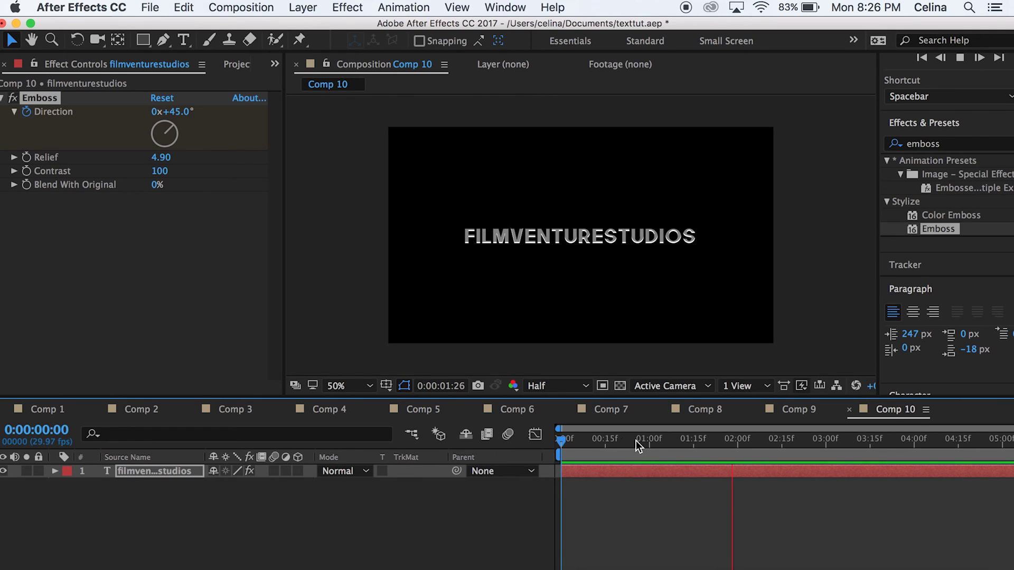
key("space")
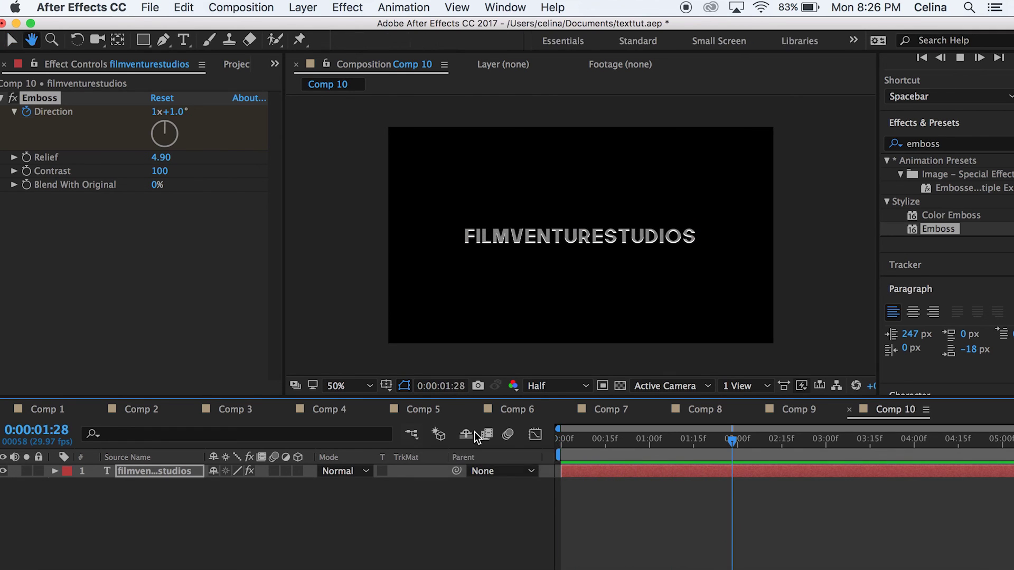